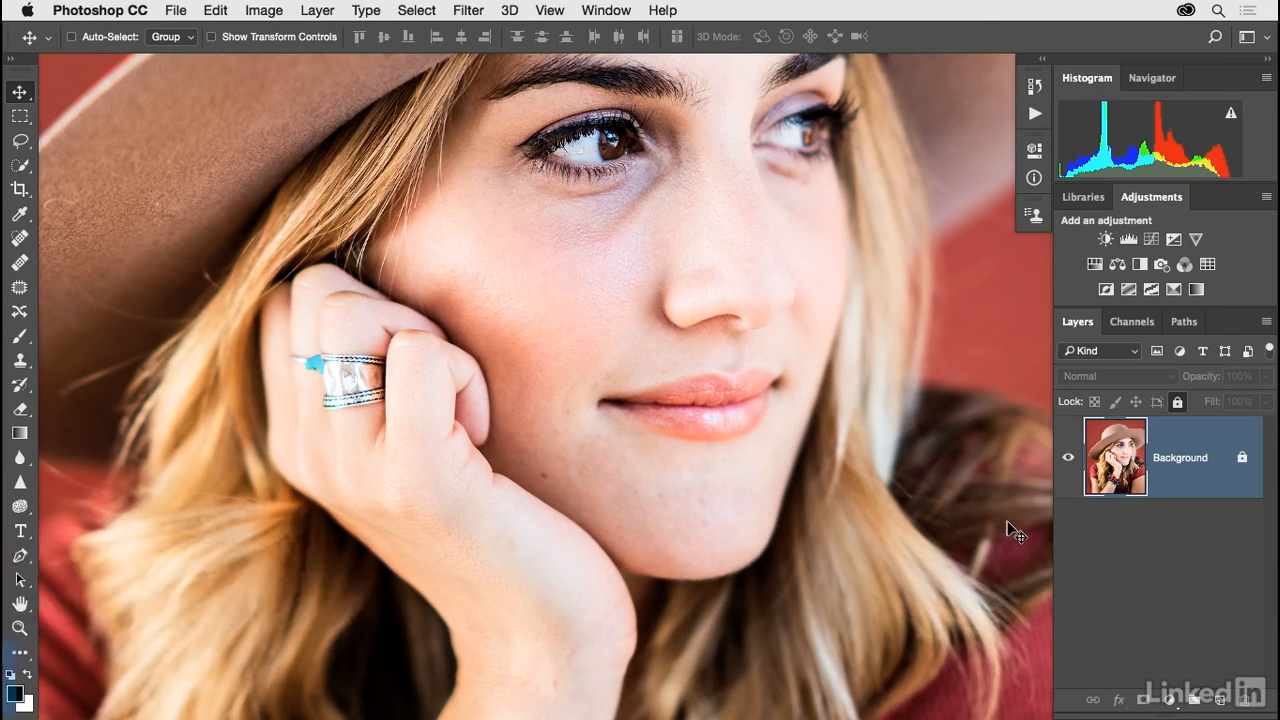
Create a new empty layer named Details above the background.
key(ctrl+shift+n)
text(Details)
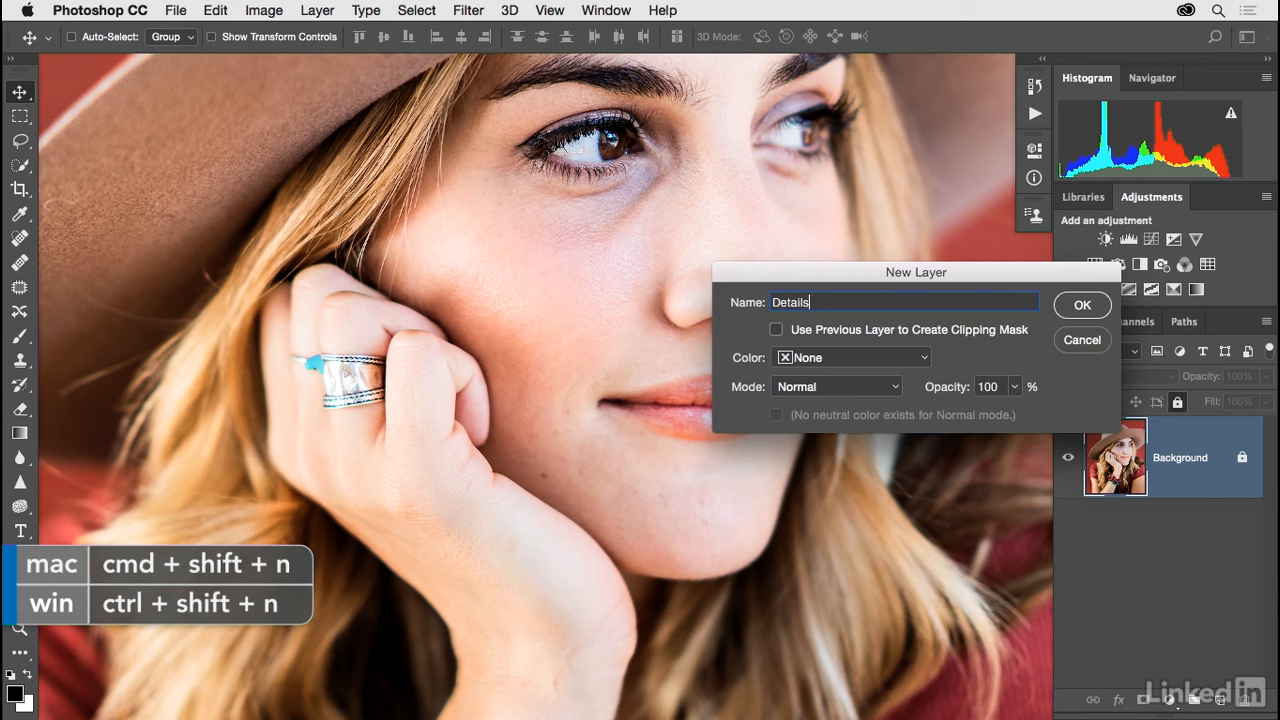
key(Return)
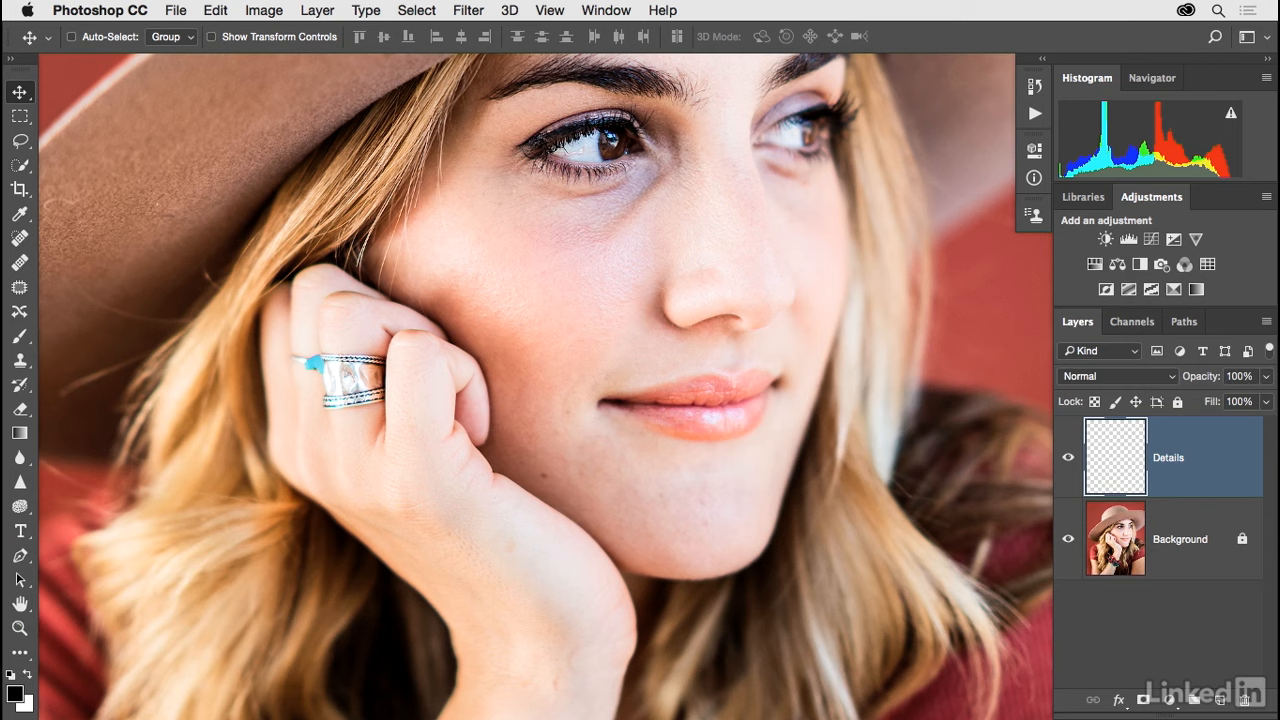
Activate the Spot Healing Brush and set its size to 233 px for the Details layer.
key(j)
key(shift+j)
key(shift+j)
key(shift+j)
key(shift+j)
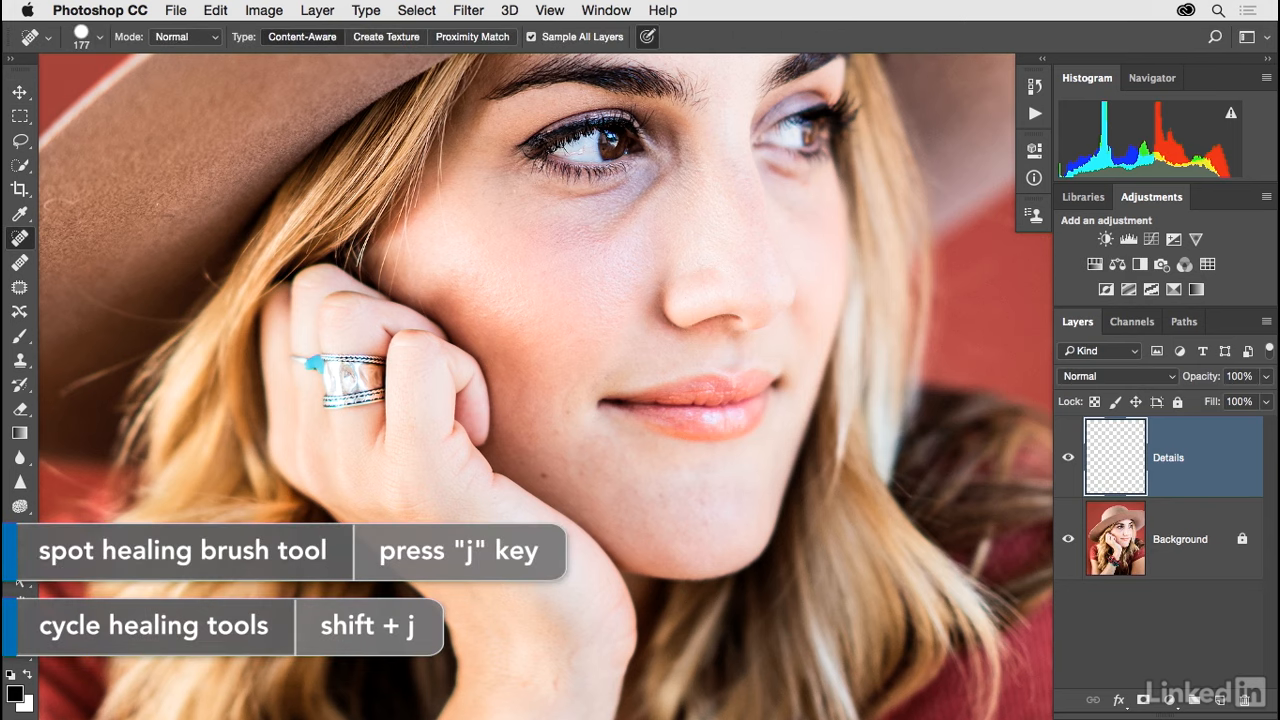
right_click(538, 283)
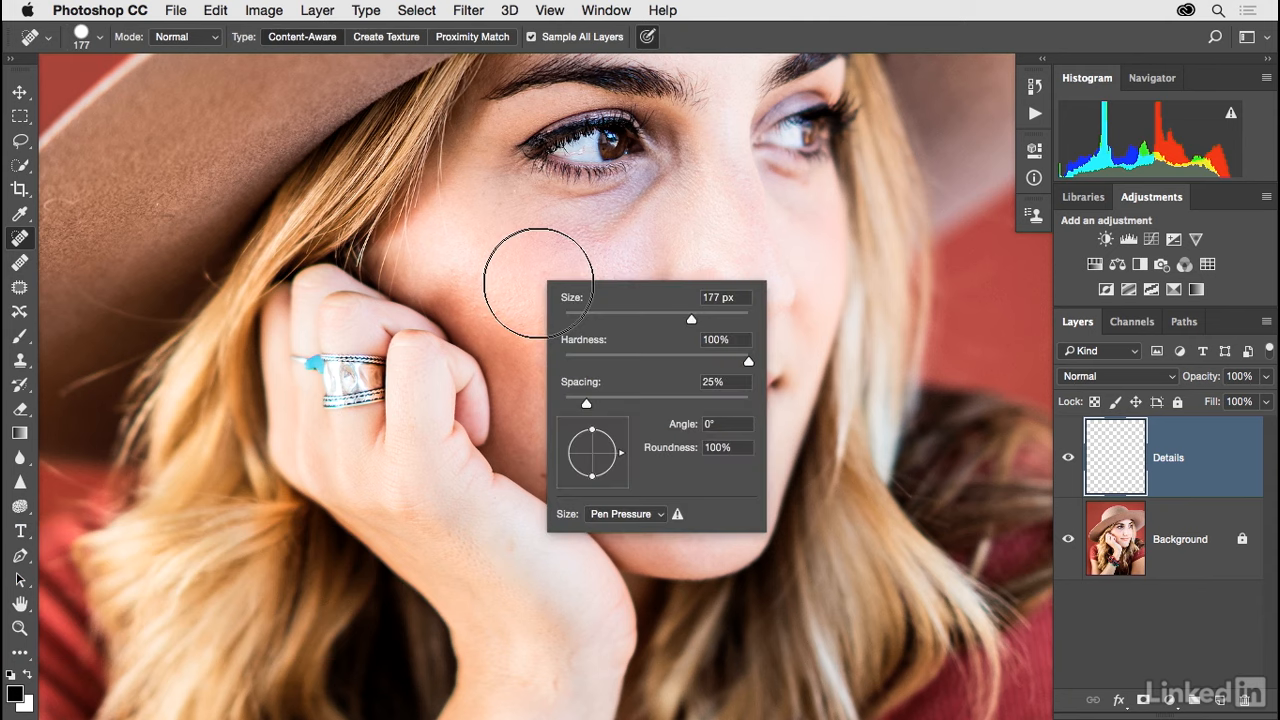
drag(670, 318, 702, 320)
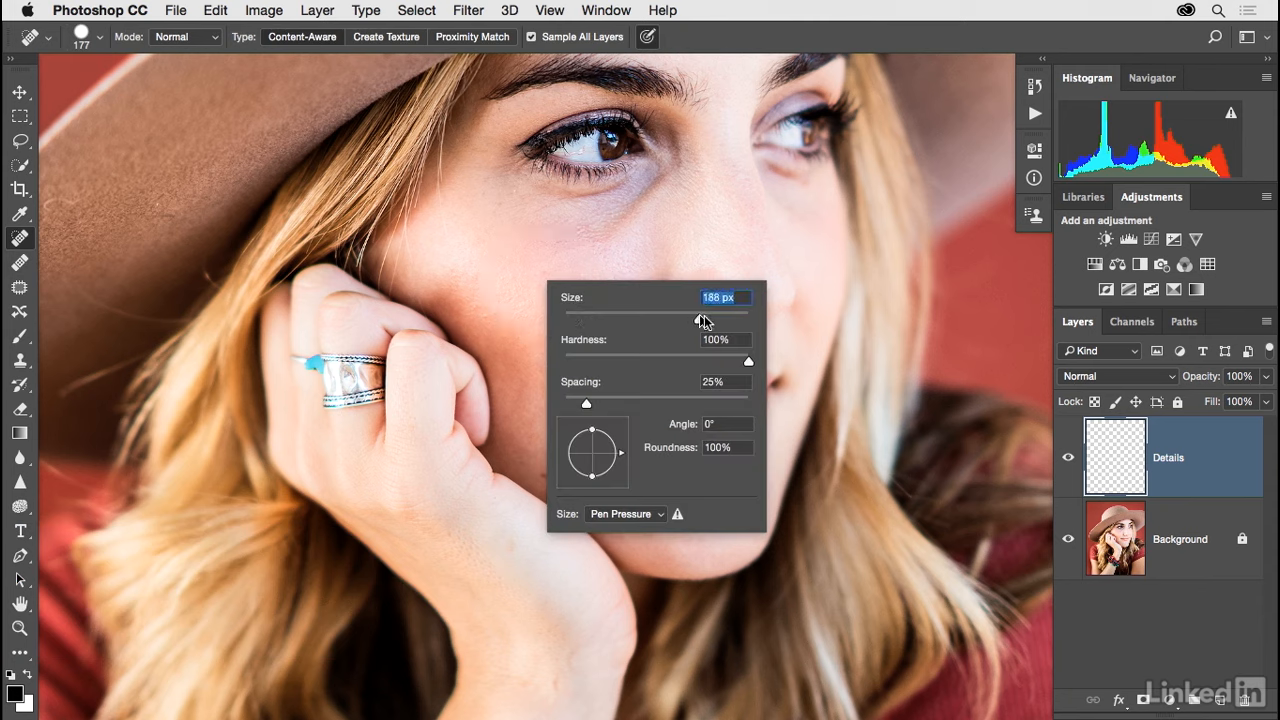
click(1109, 471)
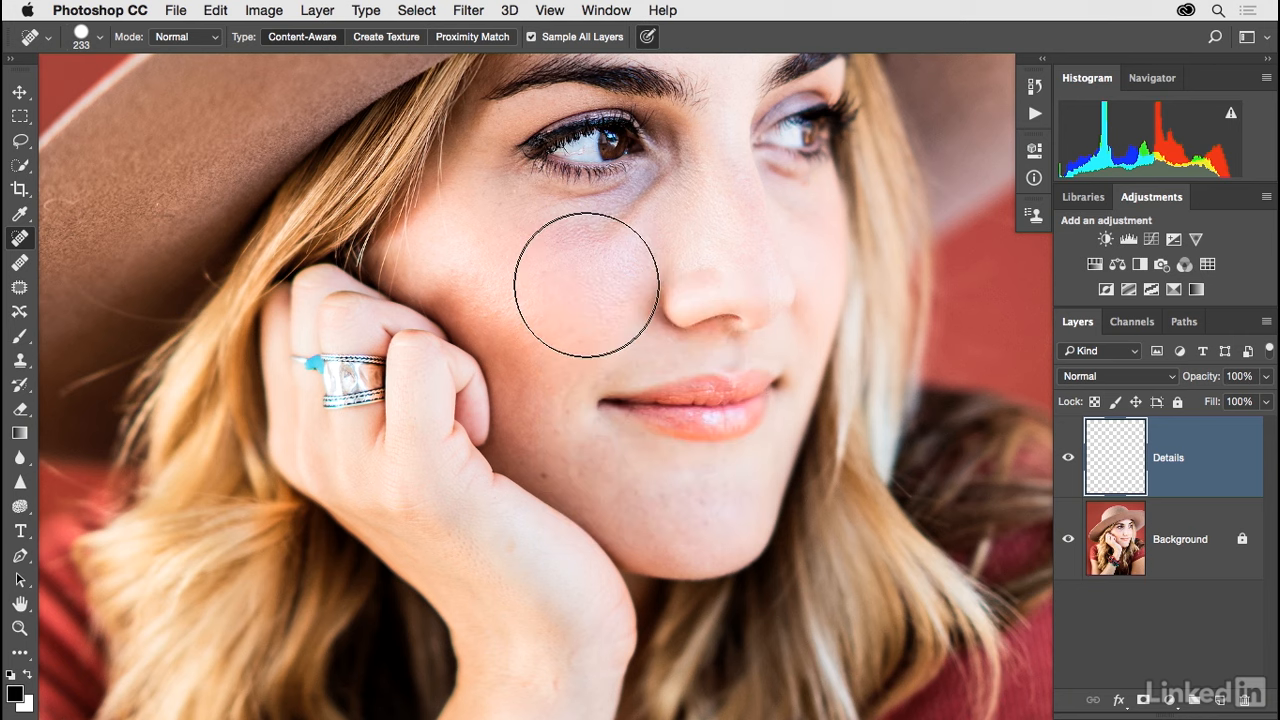
Reduce the healing brush to about 20 px and heal the small blemishes on the cheek, chin and beside the mouth.
mouse_move(586, 285)
mouse_down()
mouse_move(515, 284)
mouse_move(636, 288)
mouse_move(519, 289)
mouse_move(563, 289)
mouse_up()
key(bracketright)
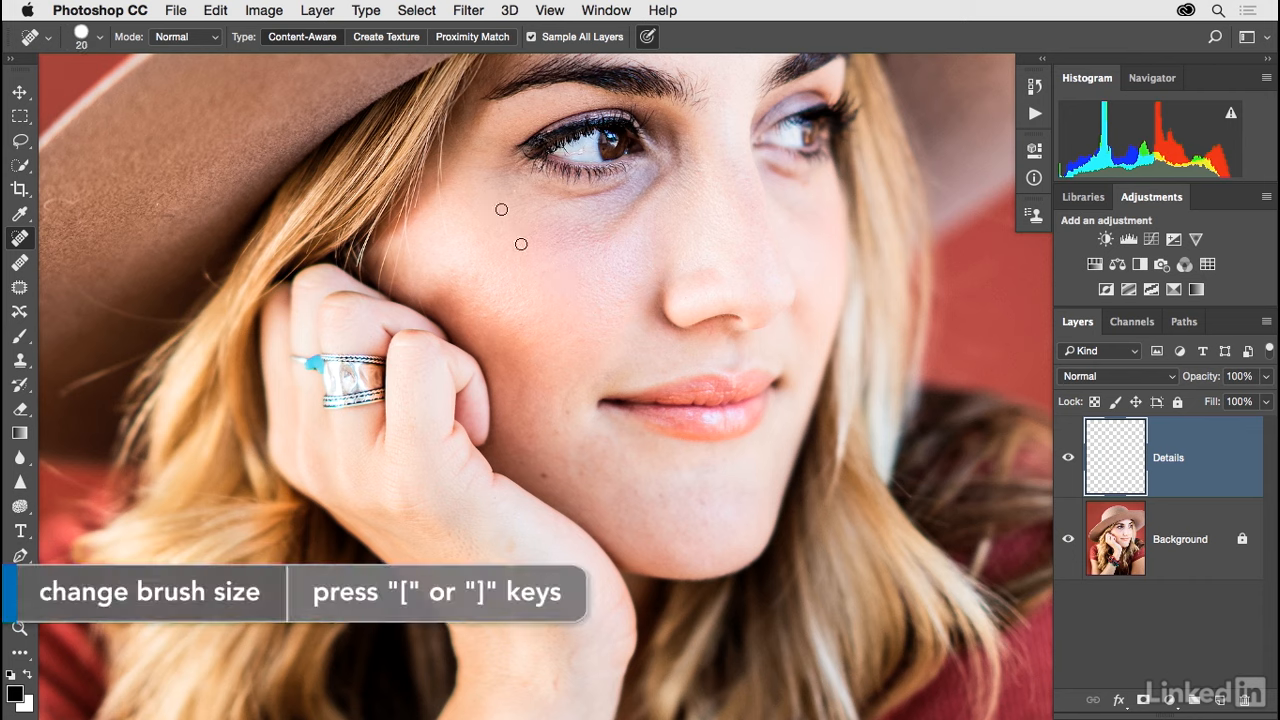
key(bracketleft)
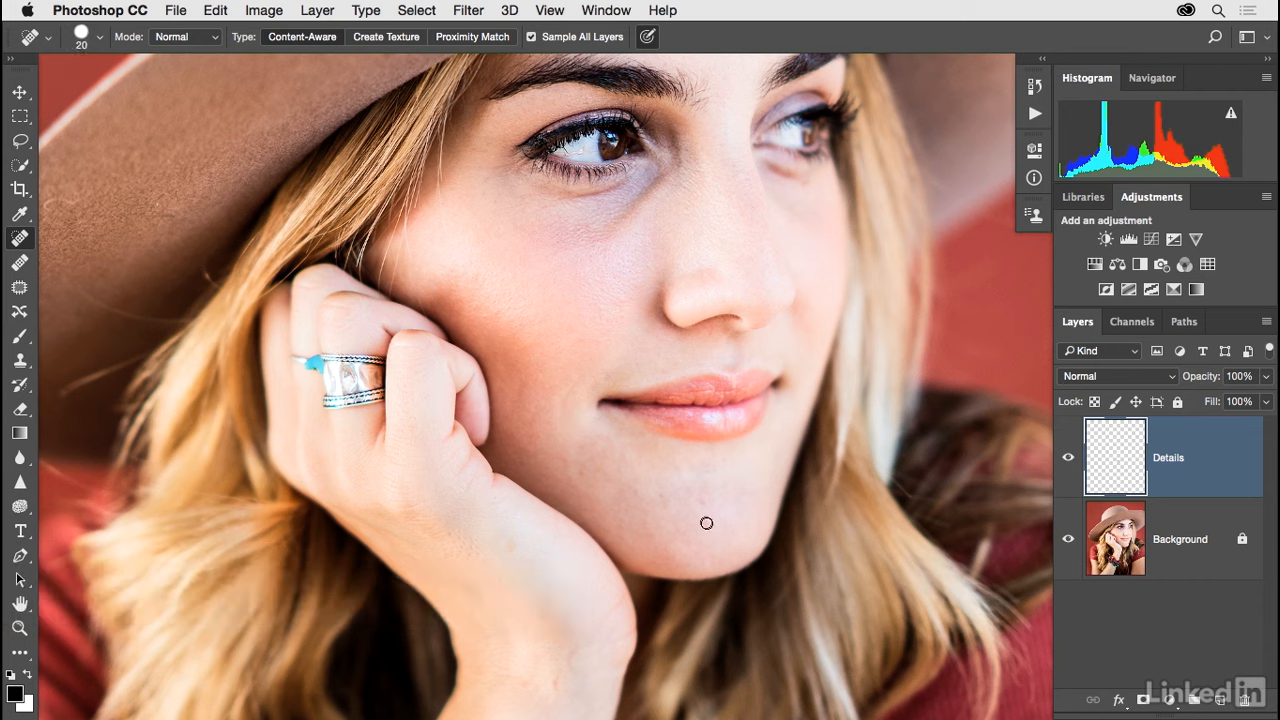
key(bracketright)
click(608, 388)
click(596, 384)
Heal the fine spots on the cheek below the near eye and the mark in its white with a 9 px brush.
key(bracketleft)
key(bracketleft)
key(super+plus)
key(space)
drag(656, 190, 658, 316)
key(bracketleft)
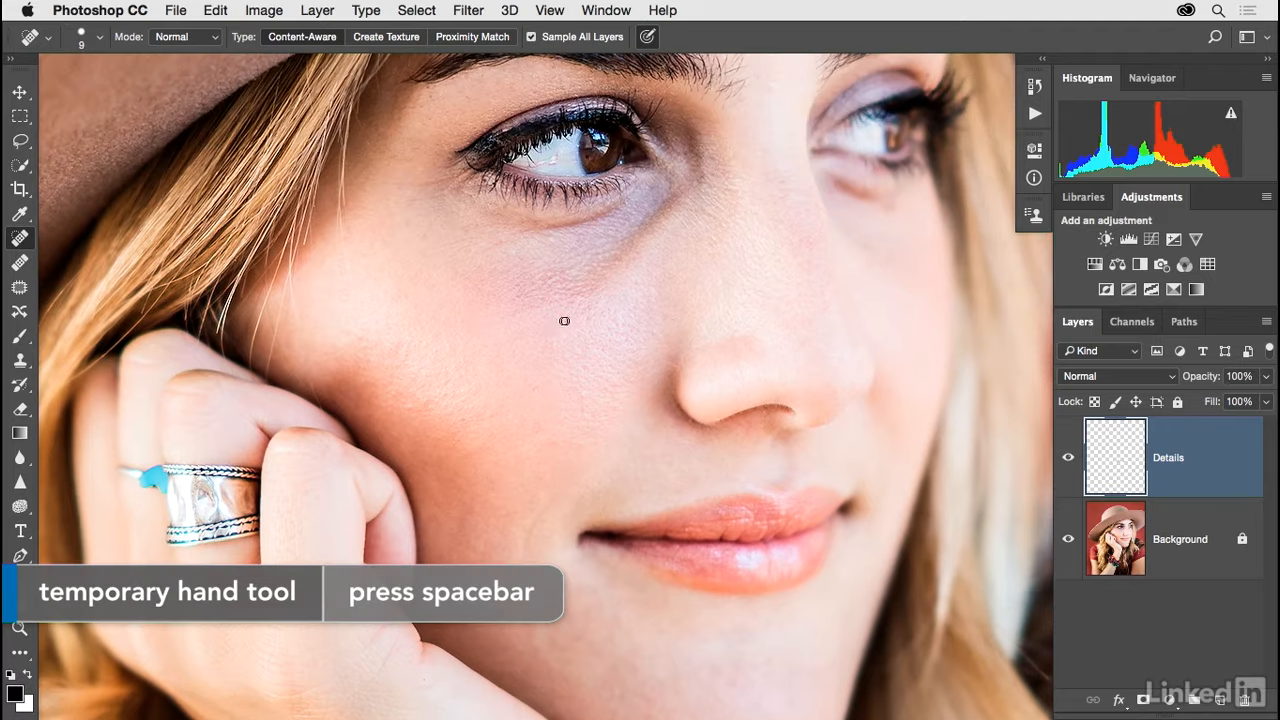
click(569, 326)
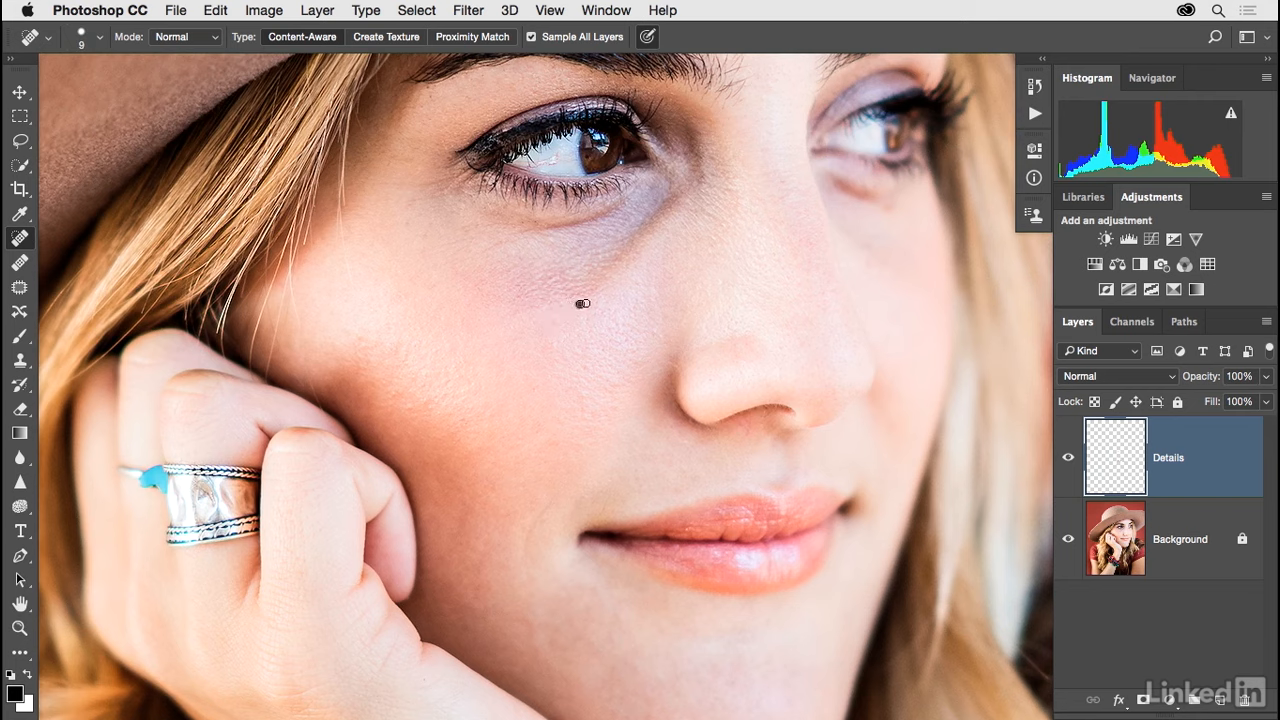
click(608, 312)
click(587, 316)
drag(550, 158, 566, 162)
Heal the lines across the forehead just below the hat brim with a small brush of about 9 px.
drag(777, 147, 680, 286)
key(bracketright)
key(bracketright)
key(bracketright)
key(bracketright)
key(bracketleft)
mouse_move(570, 75)
mouse_down()
mouse_move(594, 64)
mouse_move(496, 102)
mouse_move(587, 66)
mouse_up()
drag(521, 92, 568, 80)
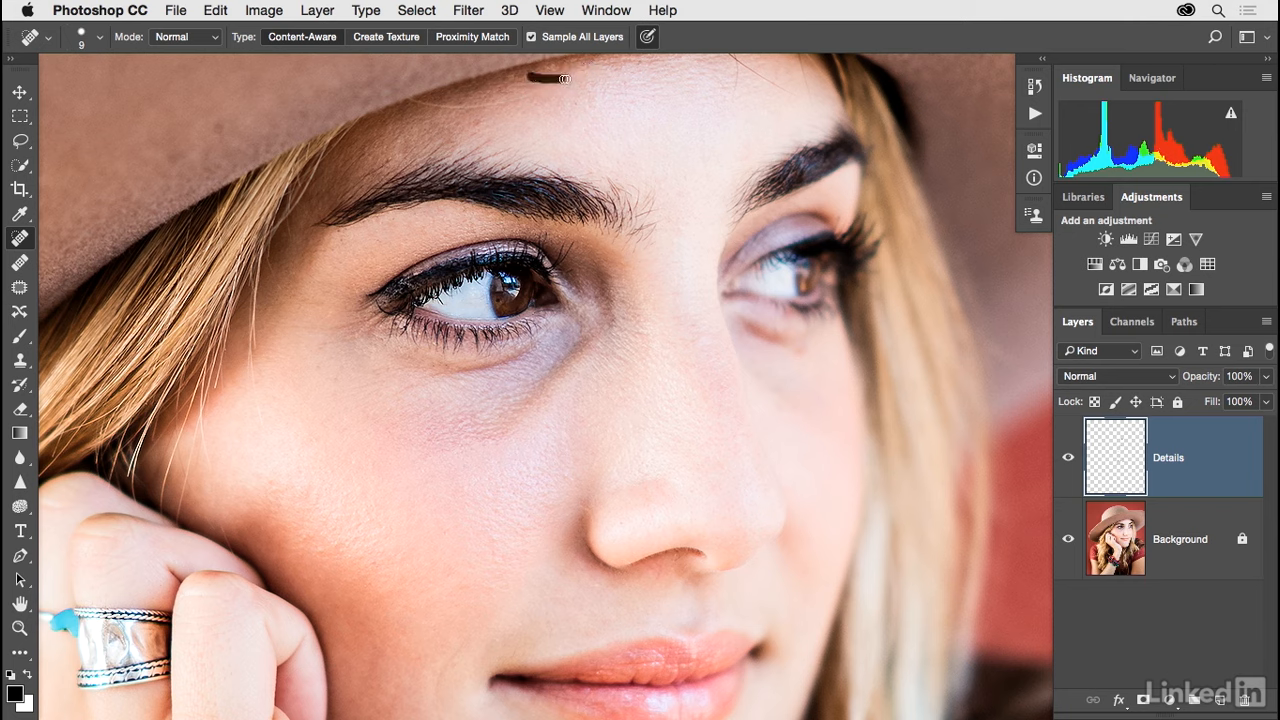
key(bracketleft)
drag(500, 105, 410, 105)
Remove the thin vertical lines and stray hair on the forehead above the far eyebrow with an 8 px healing brush.
drag(722, 106, 684, 183)
drag(691, 117, 706, 176)
mouse_move(685, 122)
mouse_down()
mouse_move(759, 172)
mouse_move(700, 182)
mouse_up()
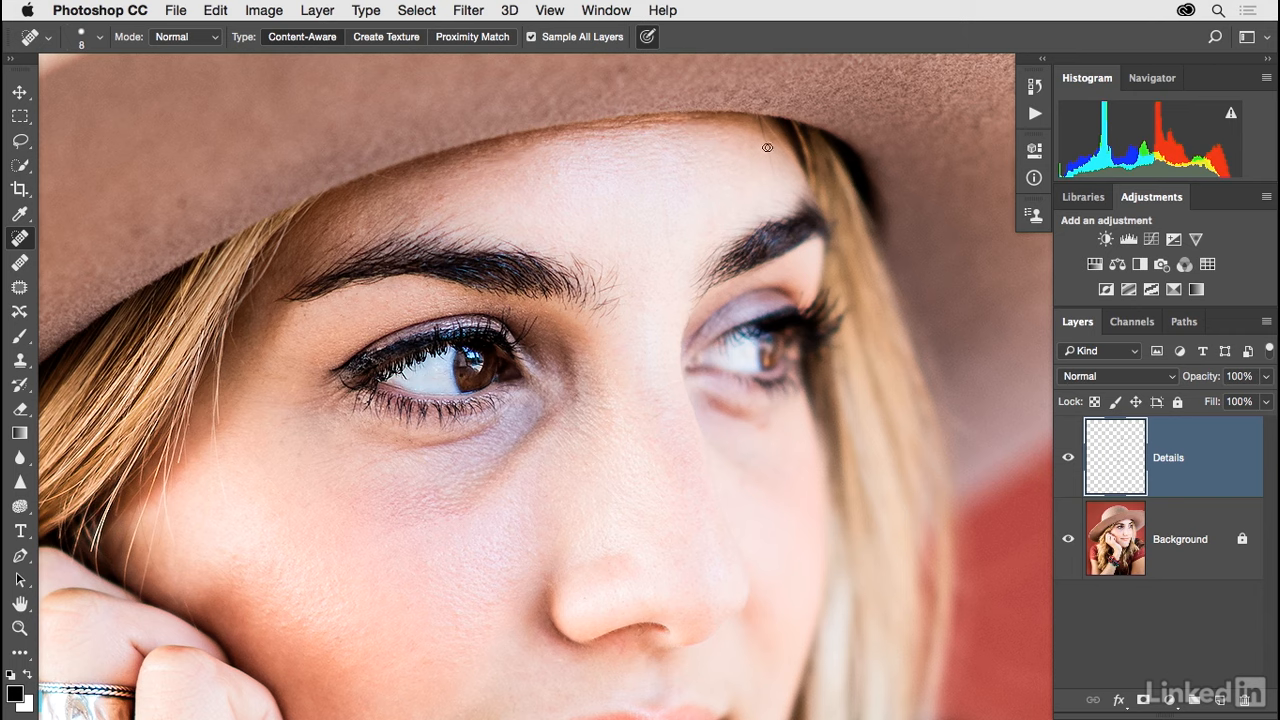
drag(763, 131, 773, 179)
Heal the stray eyebrow hair at the inner end of the near eyebrow with a 7 px brush.
key(bracketright)
key(bracketright)
key(bracketright)
key(bracketleft)
key(bracketleft)
key(bracketleft)
key(bracketleft)
mouse_move(609, 309)
mouse_down()
mouse_move(600, 330)
mouse_move(609, 305)
mouse_move(612, 318)
mouse_up()
Heal the blemishes on the wrist above the bracelets with a 25 px brush.
scroll(620, 406, down, 3)
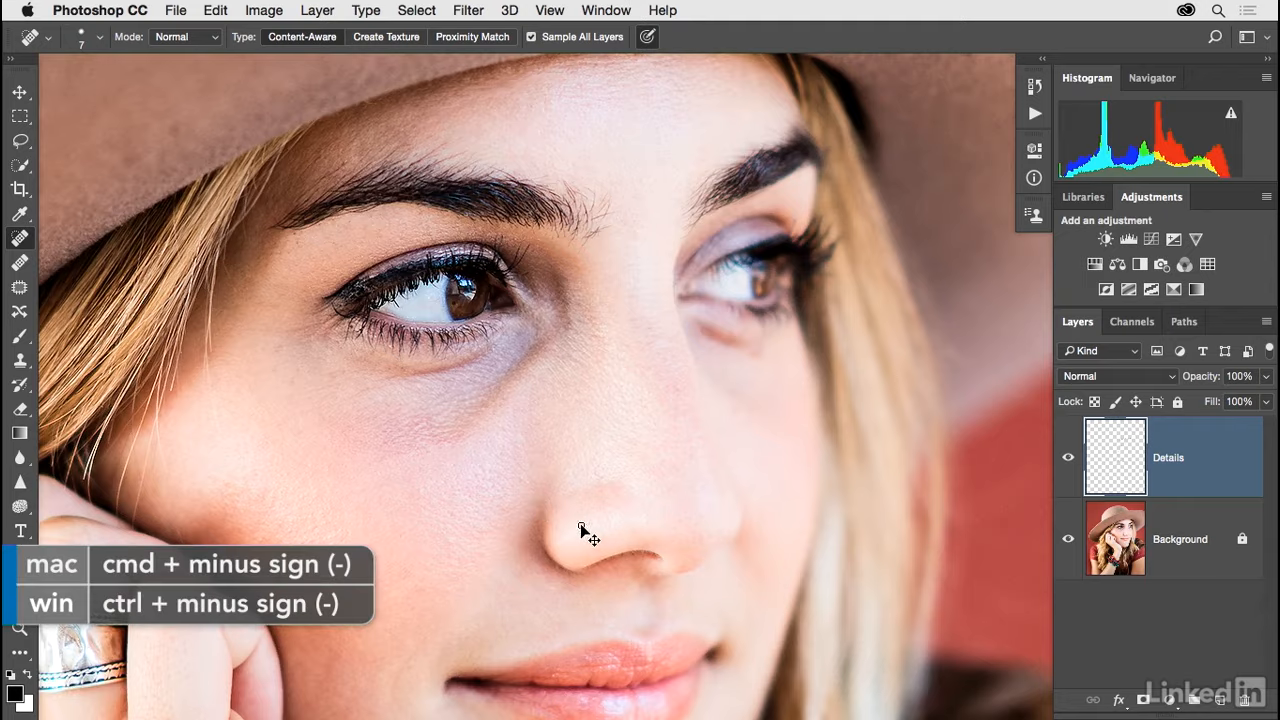
key(super+minus)
scroll(620, 406, down, 10)
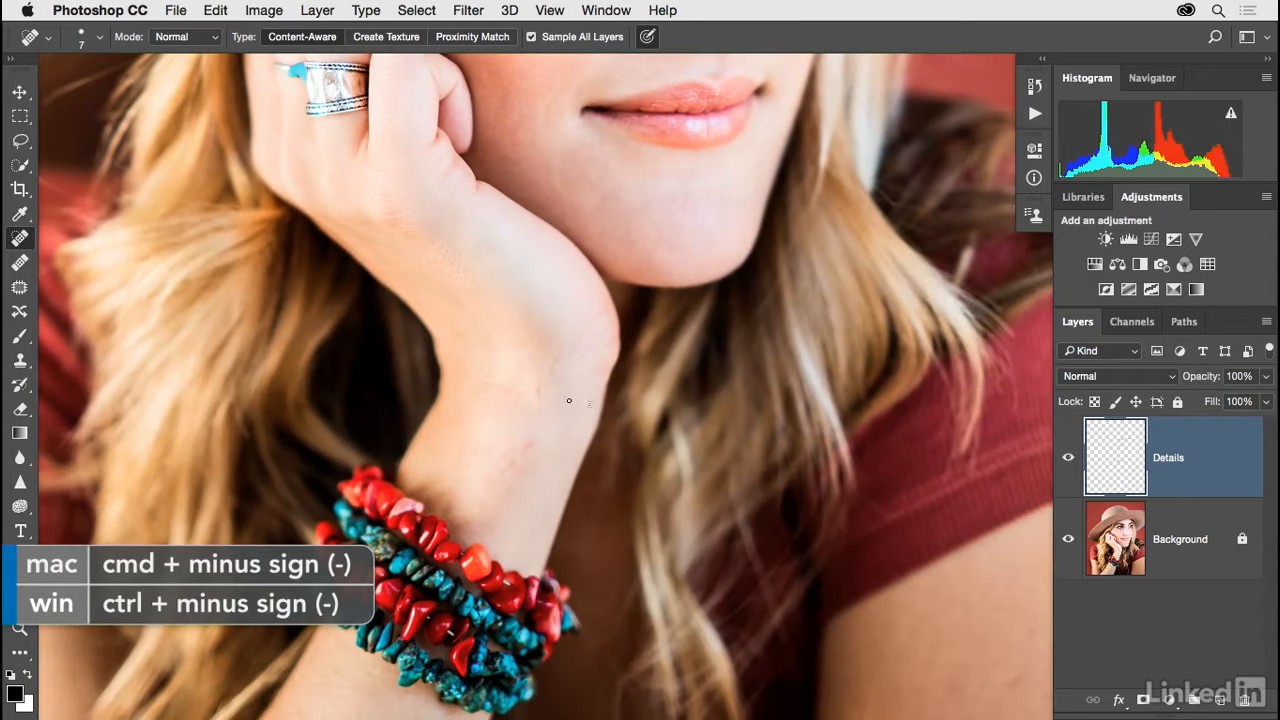
key(bracketright)
key(bracketright)
key(bracketright)
key(bracketright)
mouse_move(556, 359)
mouse_down()
mouse_move(524, 451)
mouse_move(495, 482)
mouse_up()
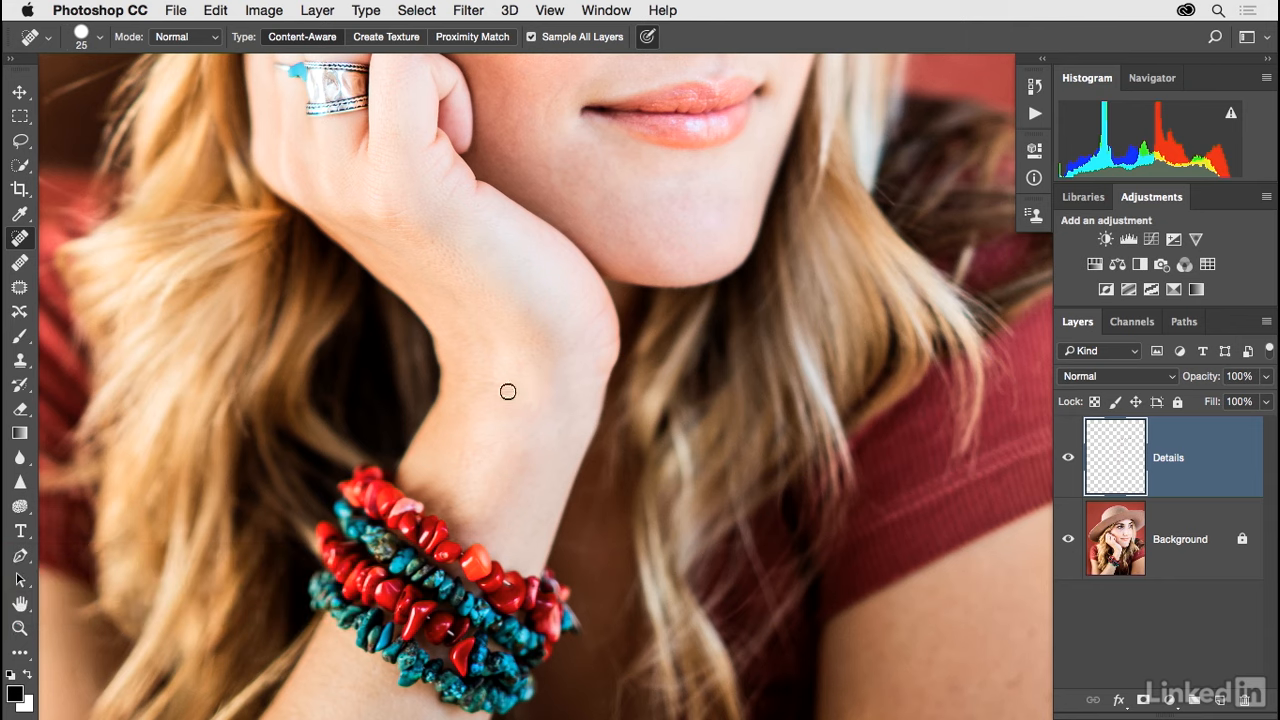
Heal the spots on the upper arm below the sleeve and the mark on the forearm below the bracelets.
drag(884, 598, 836, 551)
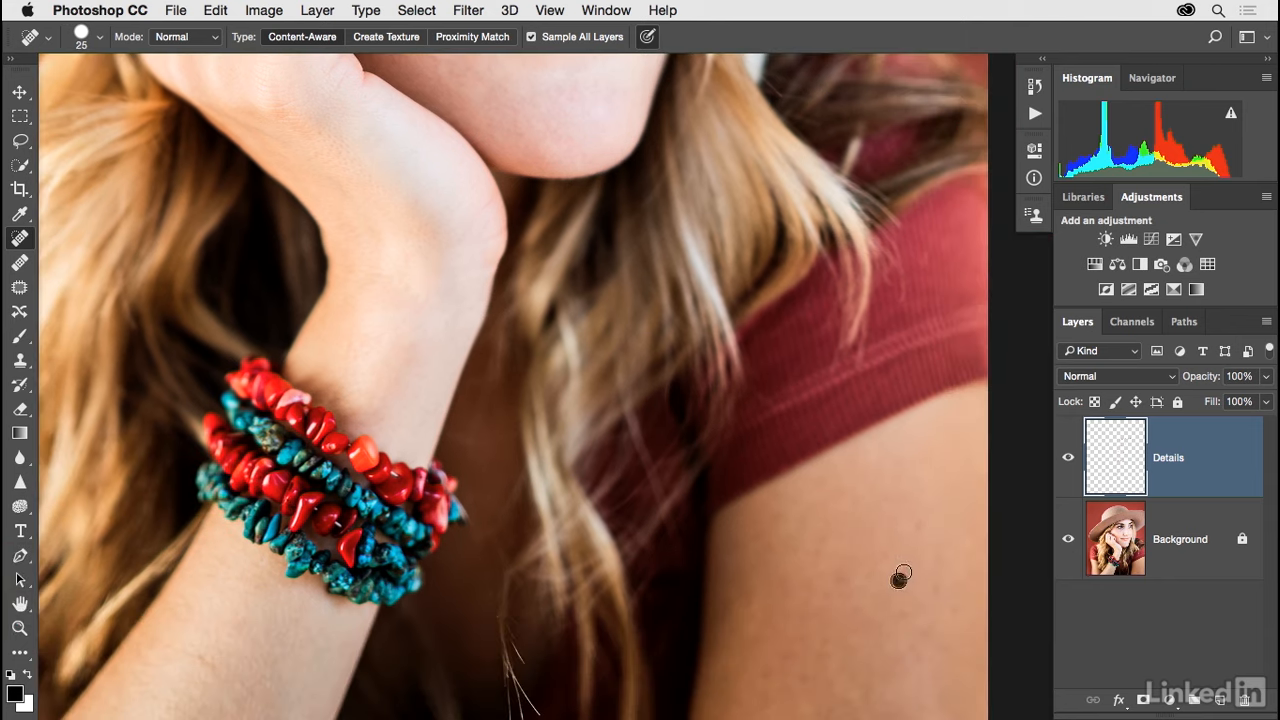
click(956, 608)
click(810, 677)
click(764, 676)
click(840, 589)
click(792, 591)
drag(766, 583, 846, 503)
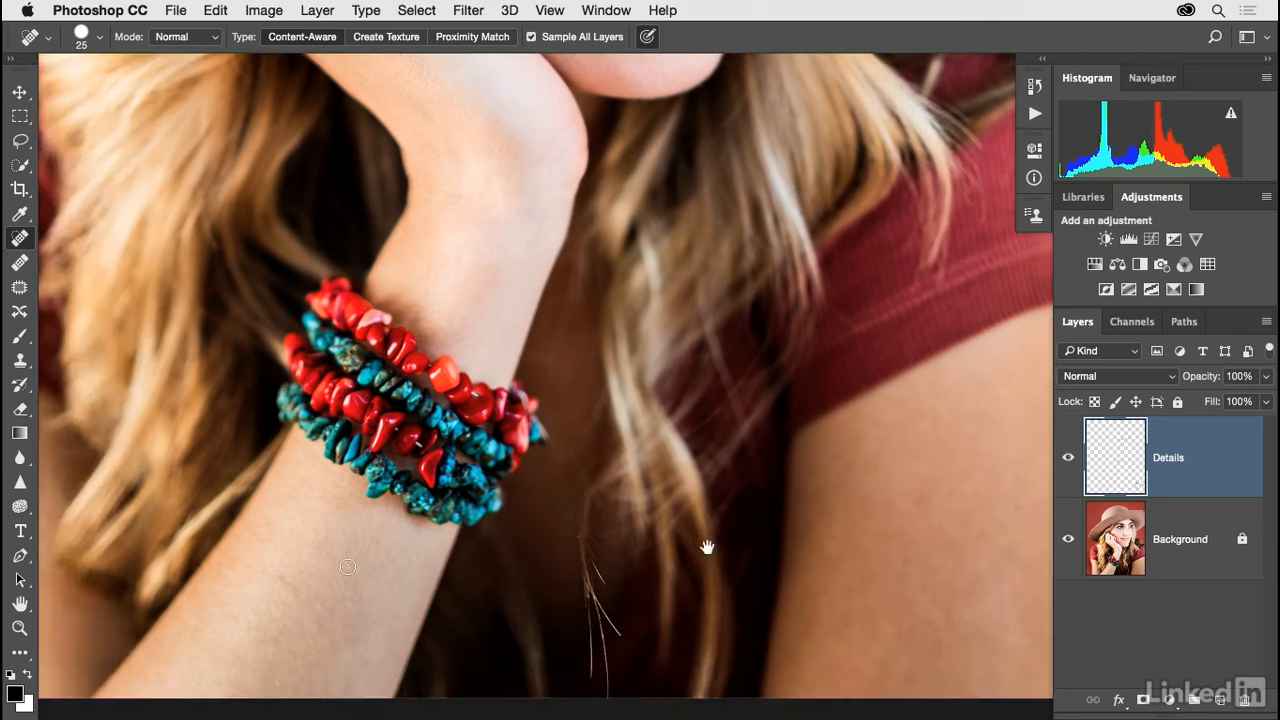
click(280, 582)
Heal the light marks in the red background beside the hair with the 25 px brush.
key(super+minus)
drag(651, 323, 569, 484)
scroll(569, 484, up, 8)
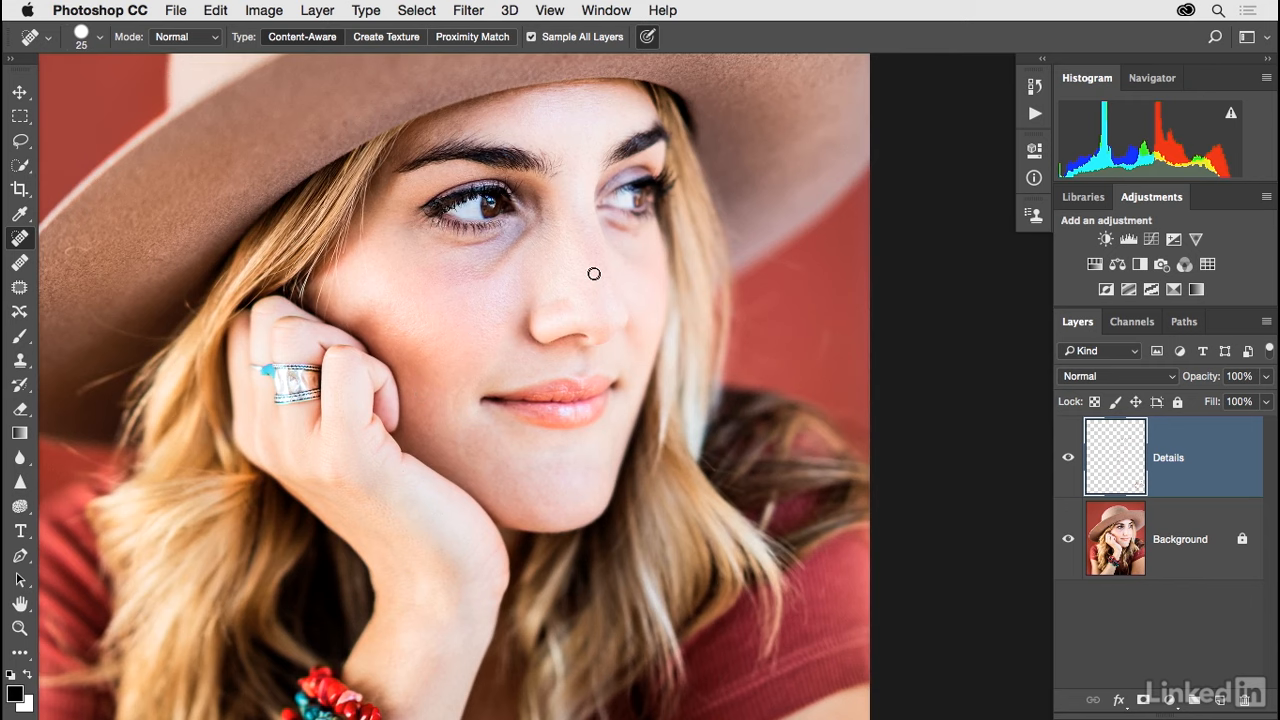
key(super+plus)
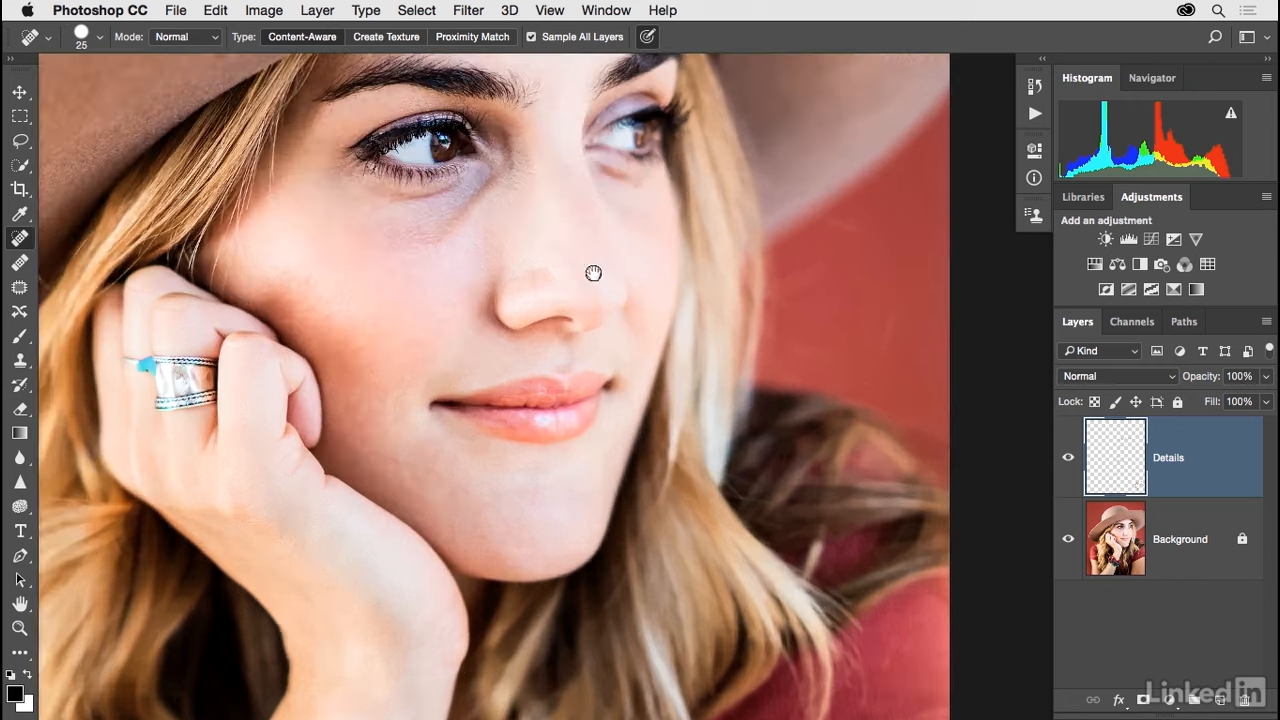
drag(594, 273, 653, 366)
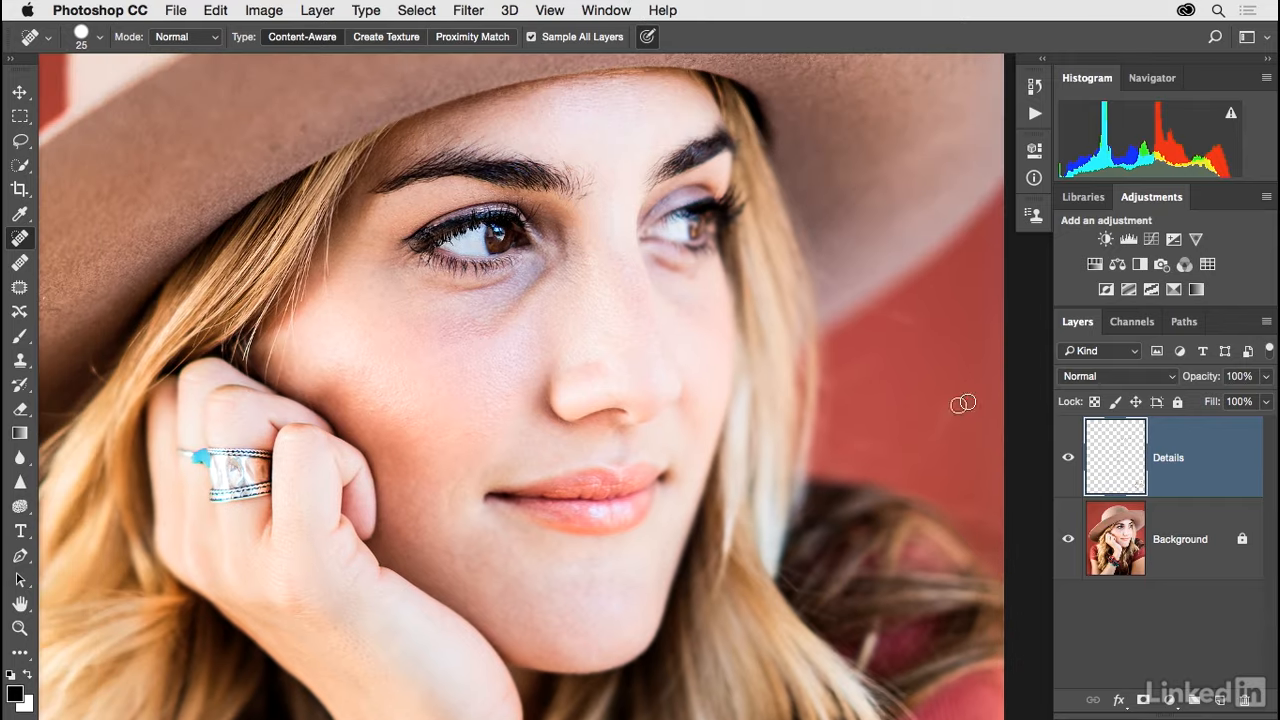
drag(866, 446, 938, 428)
click(862, 365)
click(891, 352)
Create a new empty layer named s1 above the Details layer.
key(super+shift+n)
text(s1)
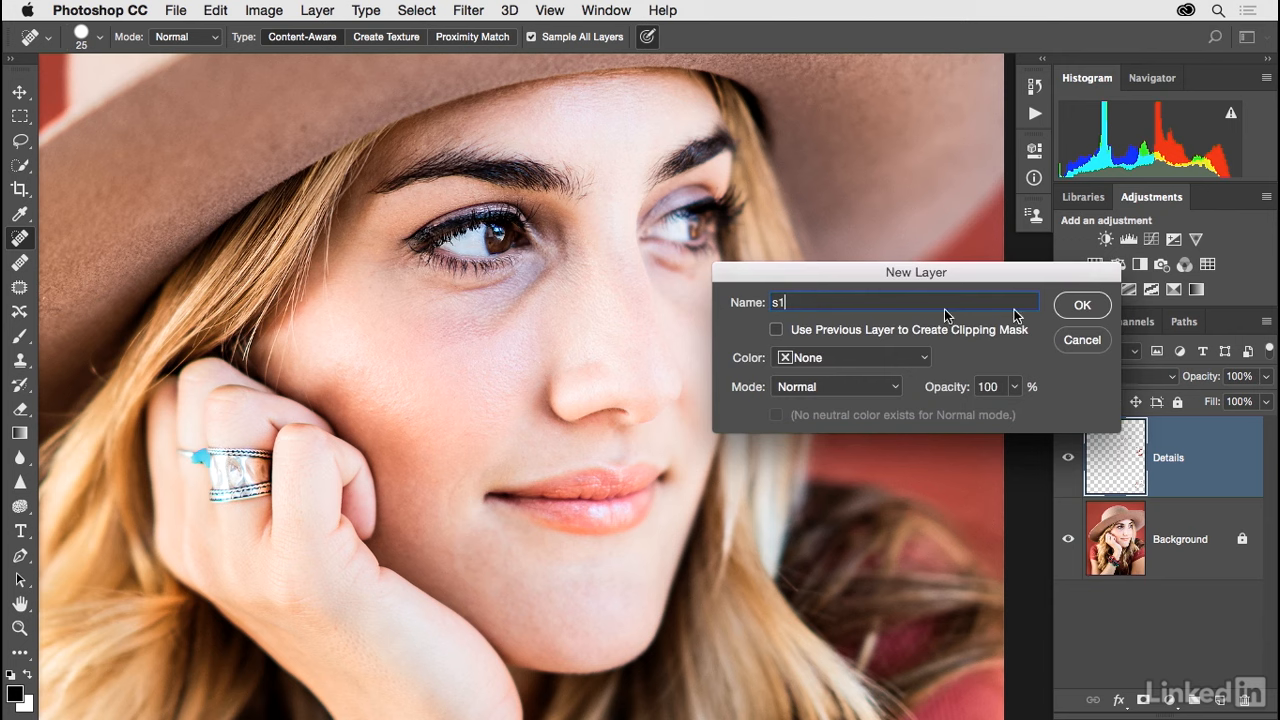
click(1080, 306)
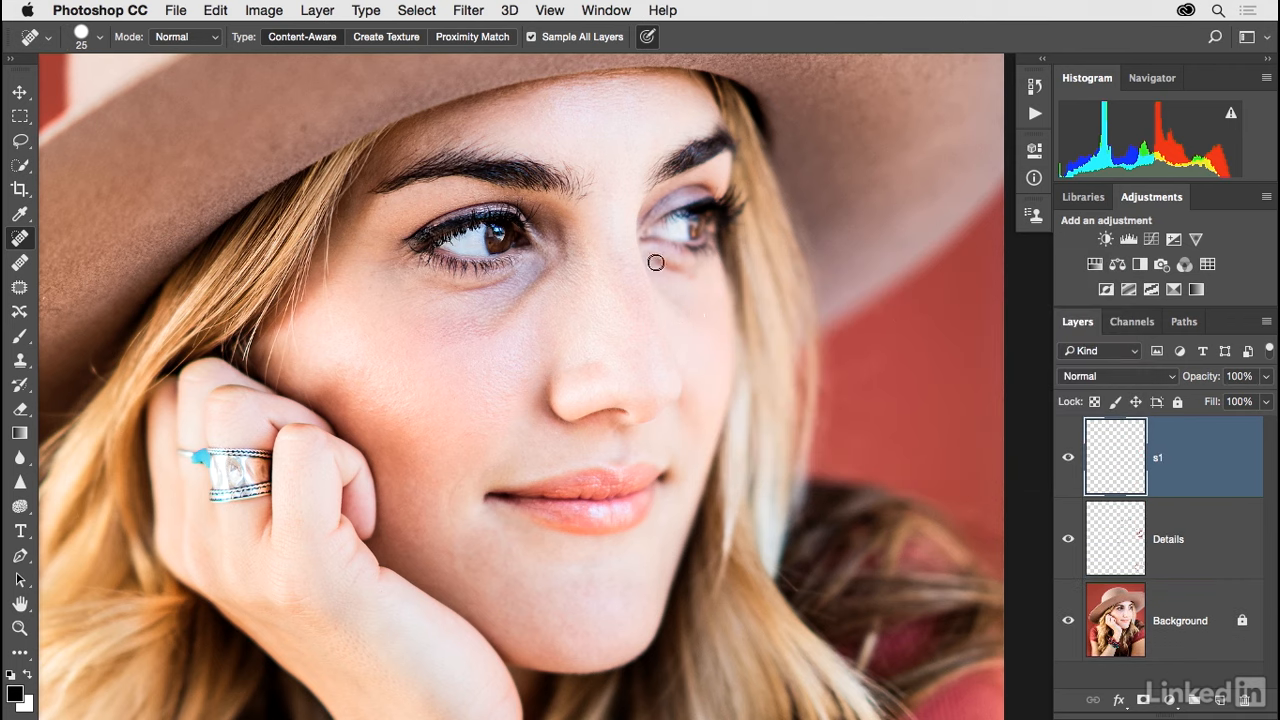
Clone clean skin over the bag under the far eye with the Clone Stamp at 70% opacity, and compare by toggling layer s1.
drag(658, 261, 697, 283)
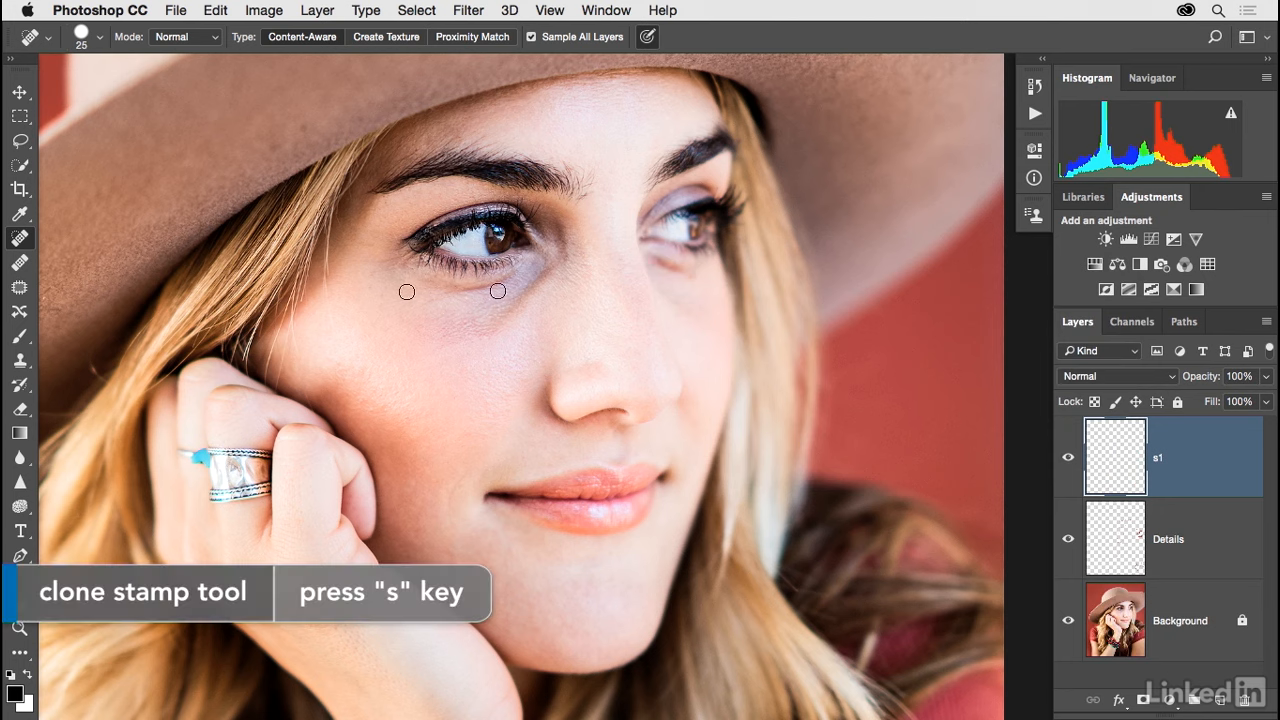
key(s)
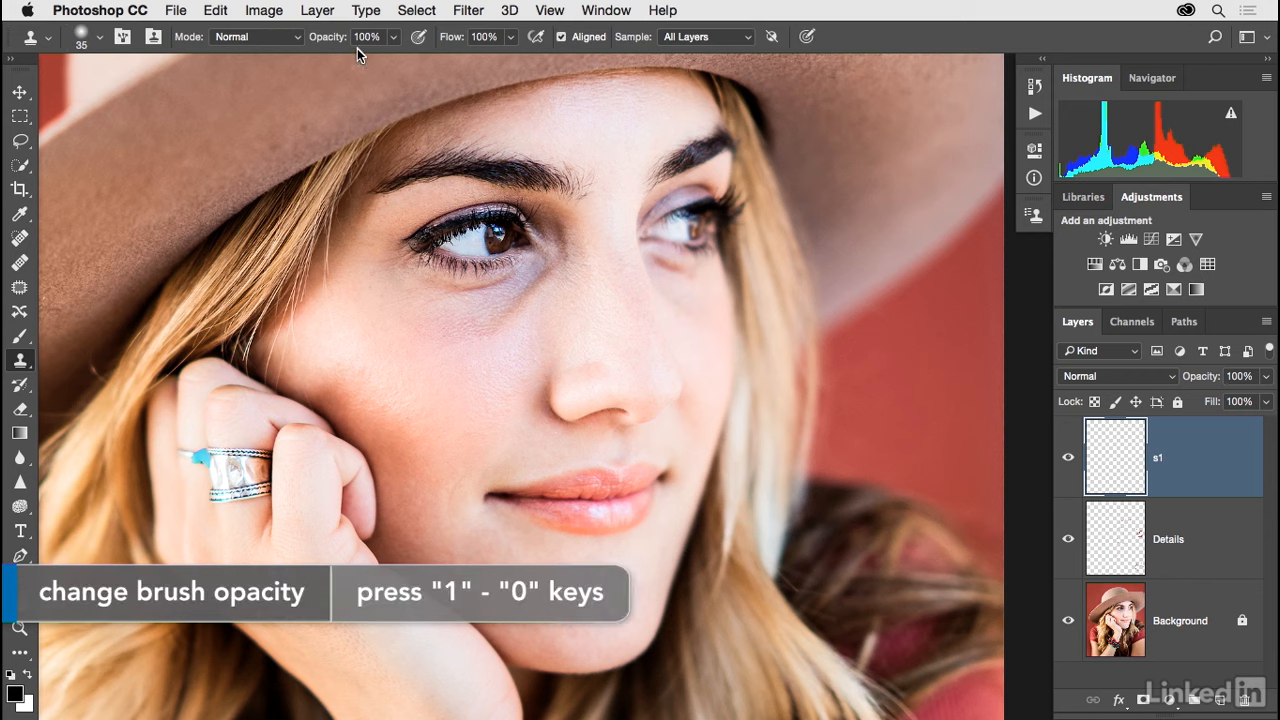
key(7)
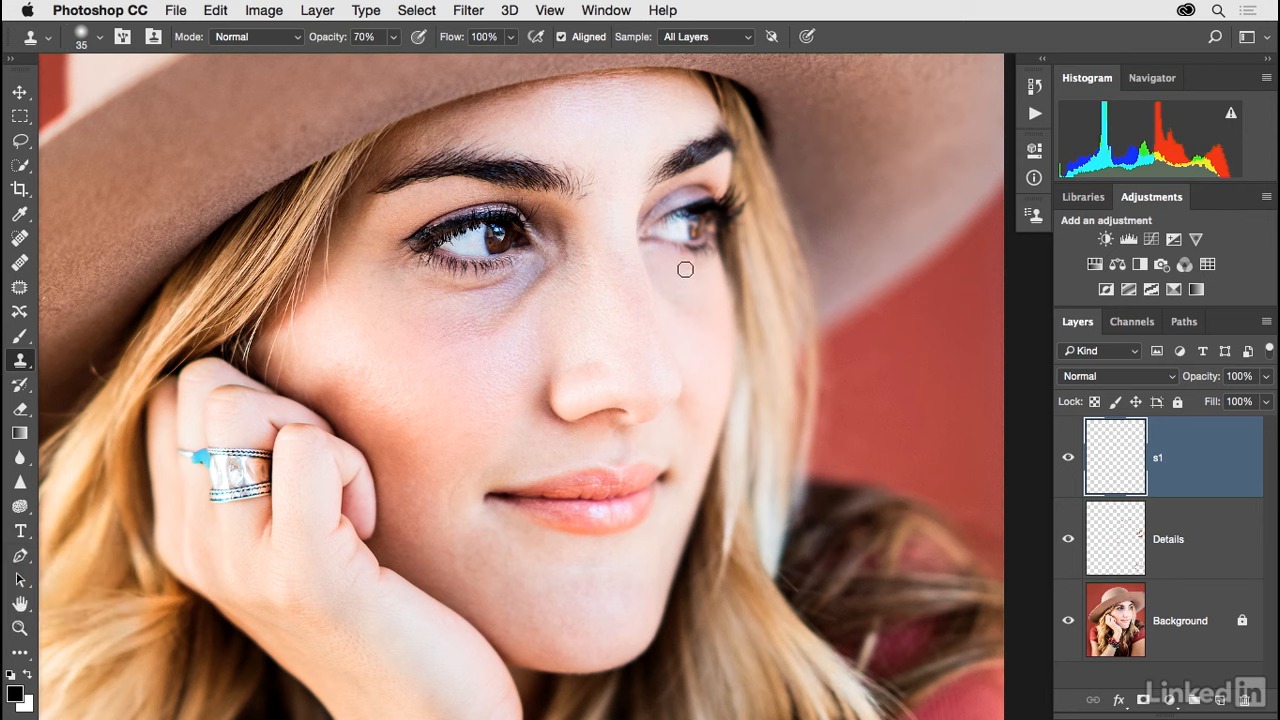
mouse_move(679, 267)
mouse_down()
mouse_move(689, 276)
mouse_move(669, 272)
mouse_move(685, 282)
mouse_move(658, 262)
mouse_move(700, 326)
mouse_move(694, 308)
mouse_up()
click(1068, 459)
click(1068, 459)
click(1068, 459)
click(1068, 459)
Create a new empty layer named s2 above layer s1.
key(super+shift+n)
text(s2)
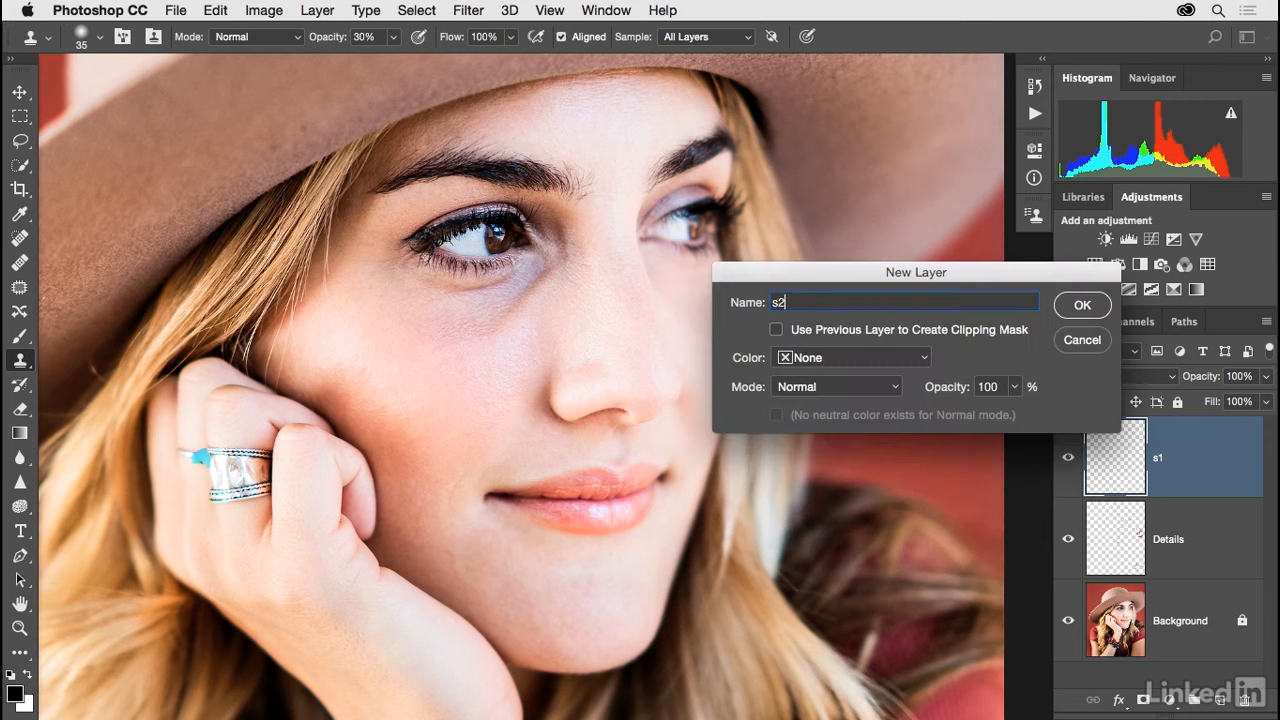
key(Return)
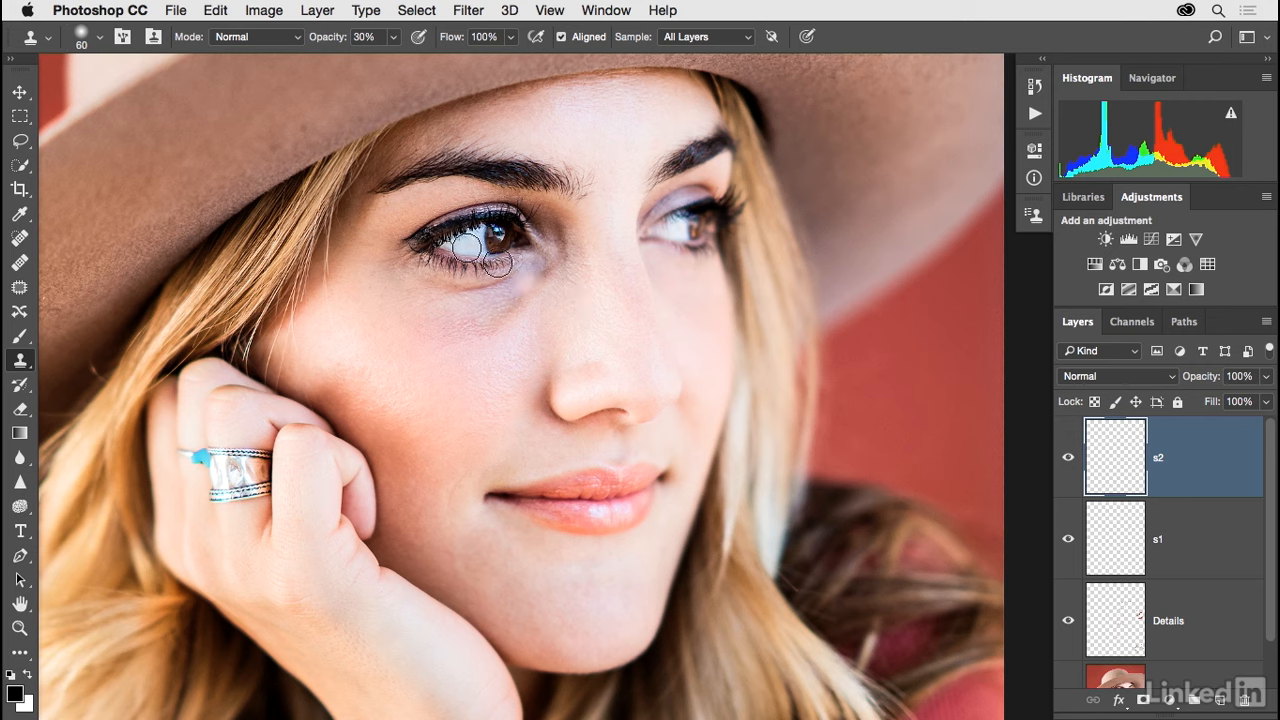
Clone lighter cheek skin over the dark area under the near eye at 10% opacity with a brush of about 60 px.
key(1)
alt+click(535, 331)
mouse_move(540, 282)
mouse_down()
mouse_move(486, 327)
mouse_move(544, 268)
mouse_move(440, 346)
mouse_move(502, 291)
mouse_move(448, 344)
mouse_up()
mouse_move(514, 309)
mouse_down()
mouse_move(486, 324)
mouse_move(496, 317)
mouse_move(437, 329)
mouse_up()
drag(522, 276, 472, 293)
drag(568, 265, 517, 294)
mouse_move(550, 232)
mouse_down()
mouse_move(570, 274)
mouse_move(562, 260)
mouse_up()
Reduce the clone brush to 15 px and soften the crease below the near eye's inner corner.
key([)
key([)
key([)
key([)
key([)
key([)
key([)
key([)
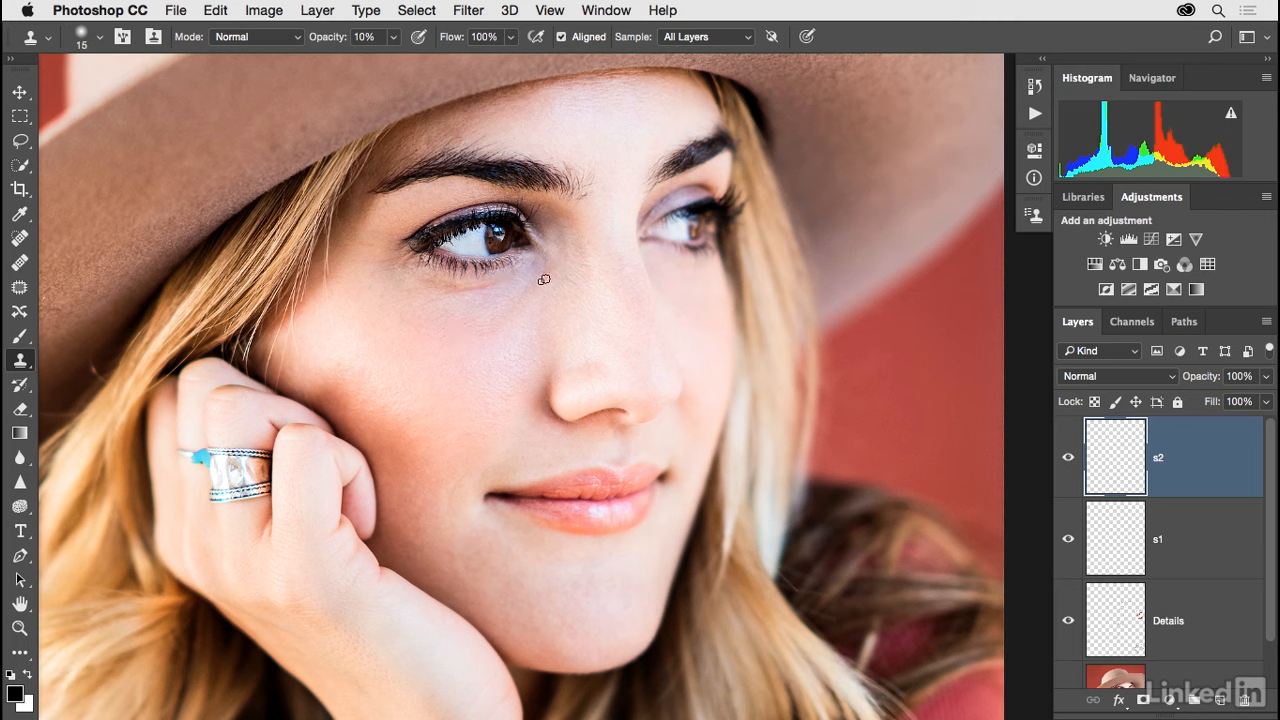
drag(550, 268, 531, 286)
Clone over the shadows around the inner corners of both eyes with a 30 px brush at 10% opacity.
mouse_move(531, 211)
mouse_down()
mouse_move(574, 229)
mouse_move(578, 257)
mouse_up()
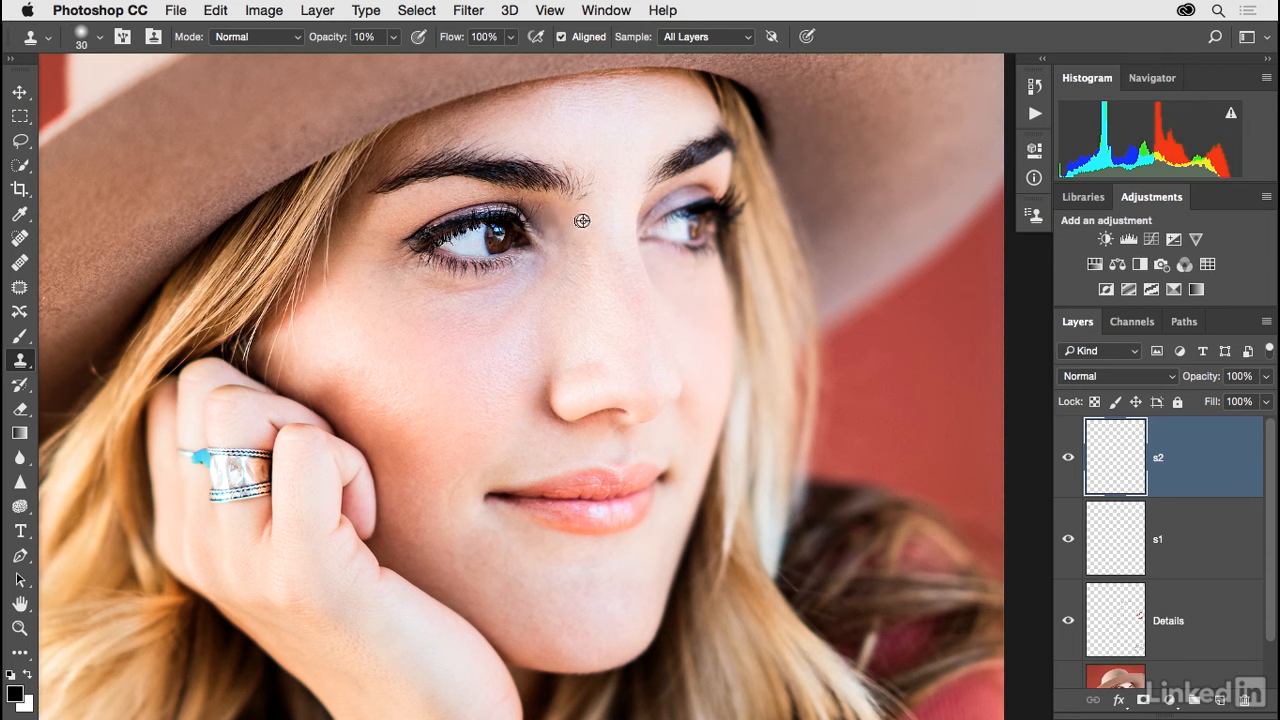
drag(540, 209, 591, 246)
mouse_move(654, 207)
mouse_down()
mouse_move(648, 197)
mouse_move(666, 188)
mouse_move(656, 191)
mouse_up()
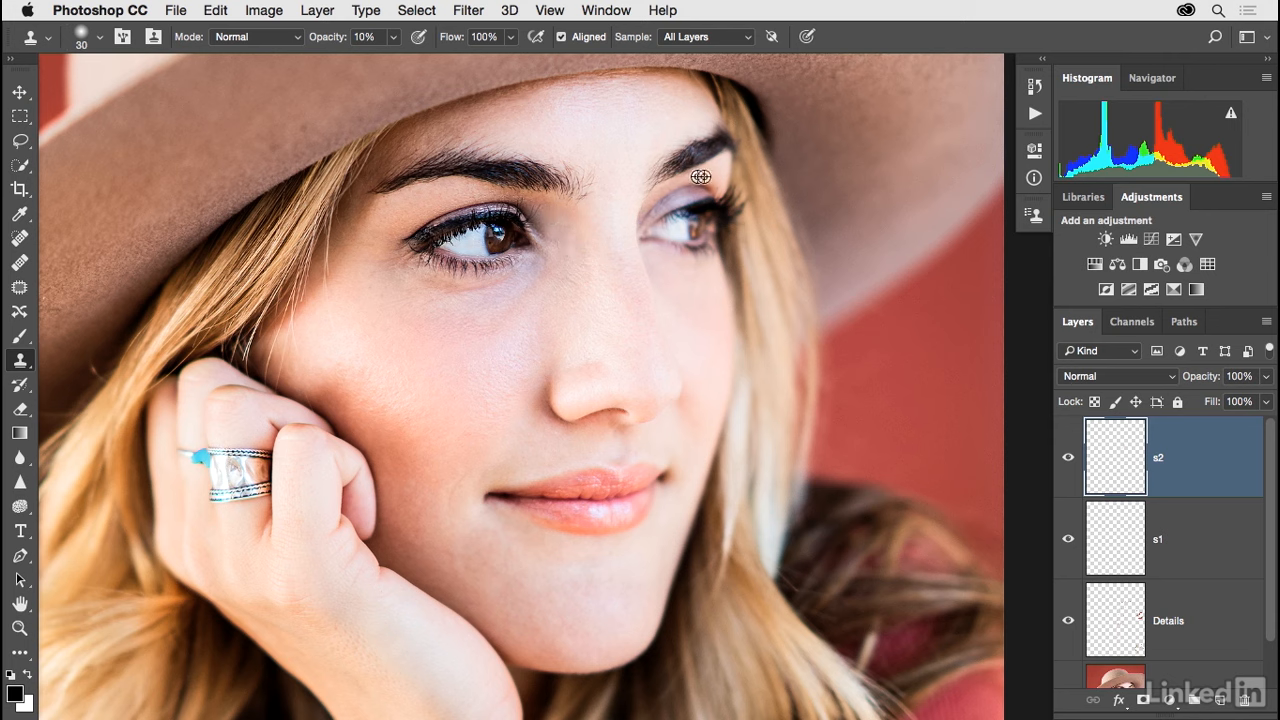
alt+click(635, 149)
Blend the skin under the near eye and along the upper cheek with more clone strokes at 10% opacity.
mouse_move(547, 207)
mouse_down()
mouse_move(585, 241)
mouse_move(589, 264)
mouse_move(575, 264)
mouse_move(569, 227)
mouse_move(588, 289)
mouse_move(565, 268)
mouse_move(544, 298)
mouse_move(583, 277)
mouse_move(582, 259)
mouse_move(584, 288)
mouse_move(543, 256)
mouse_move(542, 311)
mouse_move(543, 263)
mouse_move(491, 306)
mouse_up()
alt+click(586, 299)
alt+click(543, 311)
drag(543, 263, 476, 317)
mouse_move(439, 289)
mouse_down()
mouse_move(422, 278)
mouse_move(492, 287)
mouse_move(417, 308)
mouse_up()
alt+click(545, 283)
drag(519, 272, 426, 321)
alt+click(504, 336)
drag(519, 298, 474, 322)
Smooth the under-eye area again with a 60 px clone brush, and compare by toggling layer s2.
key(bracketright)
key(bracketright)
alt+click(416, 338)
drag(507, 296, 458, 307)
mouse_move(554, 281)
mouse_down()
mouse_move(508, 324)
mouse_move(508, 310)
mouse_up()
drag(551, 260, 515, 284)
click(1067, 458)
click(1067, 458)
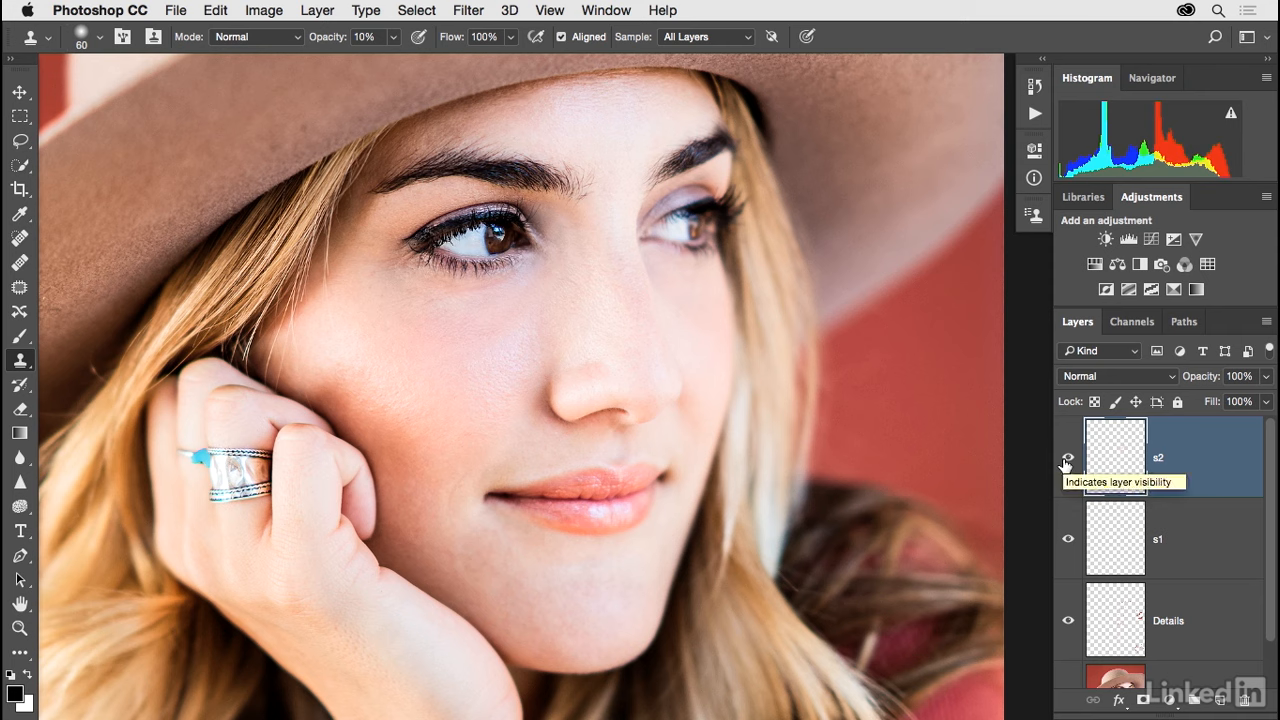
Clone smoother skin beside and below the nose and above the mouth corner with a 50 px brush.
key(bracketleft)
key(bracketleft)
key(bracketleft)
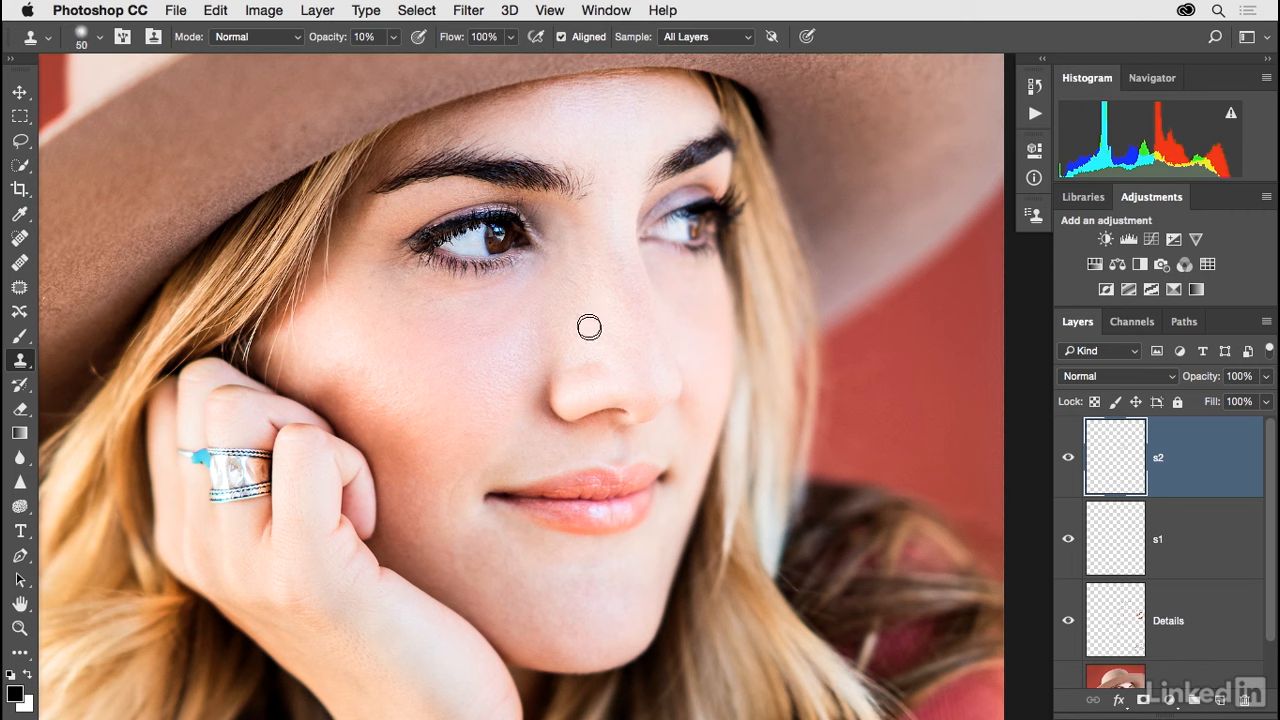
alt+click(495, 356)
mouse_move(543, 381)
mouse_down()
mouse_move(547, 429)
mouse_move(591, 422)
mouse_move(609, 443)
mouse_move(586, 423)
mouse_move(621, 416)
mouse_move(602, 437)
mouse_move(613, 416)
mouse_move(588, 422)
mouse_move(622, 426)
mouse_up()
alt+click(608, 443)
alt+click(602, 440)
alt+click(527, 438)
drag(498, 470, 478, 489)
Enlarge the clone brush to 80 px and even out the skin on the chin and lower cheek.
alt+click(535, 604)
key(])
key(])
key(])
alt+click(545, 579)
drag(473, 546, 498, 551)
Clone smoother skin onto the lower cheek beside the mouth corner with the 80 px brush.
alt+click(483, 438)
mouse_move(500, 466)
mouse_down()
mouse_move(480, 471)
mouse_move(487, 480)
mouse_up()
alt+click(519, 455)
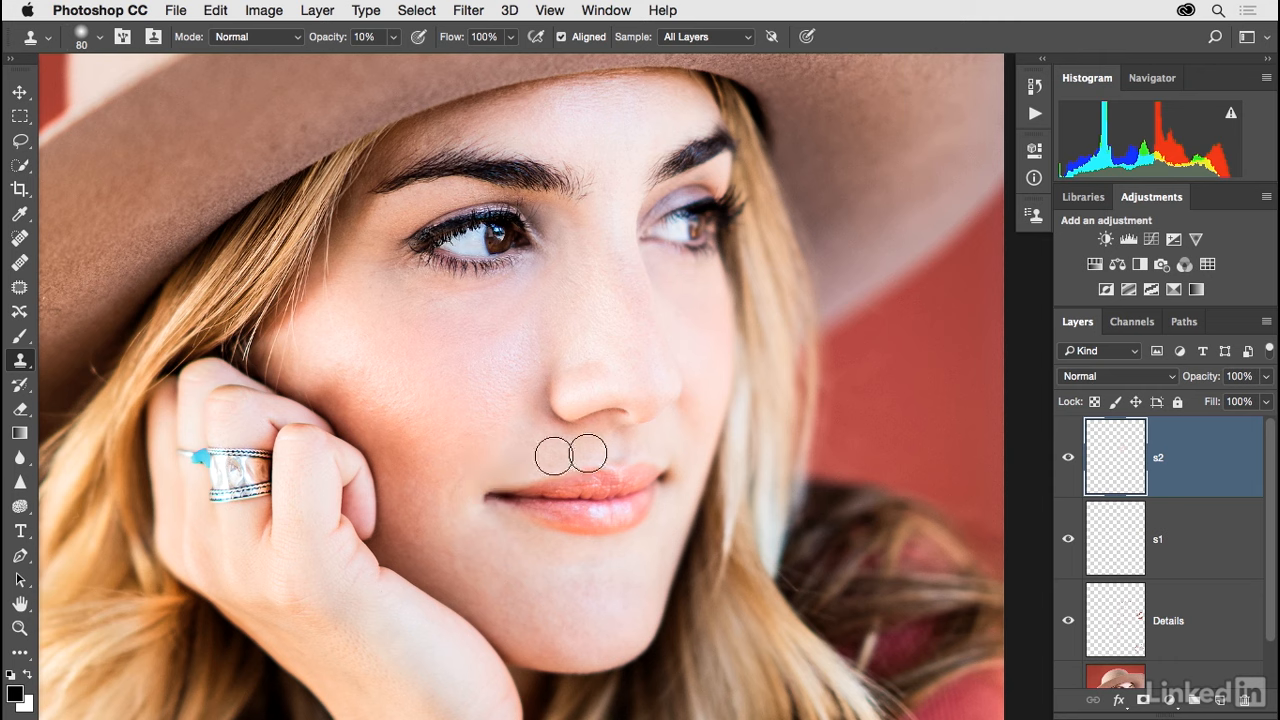
Reduce the clone brush to 45 px and even out the skin above the upper lip and on the cheek beside the nose.
key(bracketleft)
key(bracketleft)
key(bracketleft)
key(bracketleft)
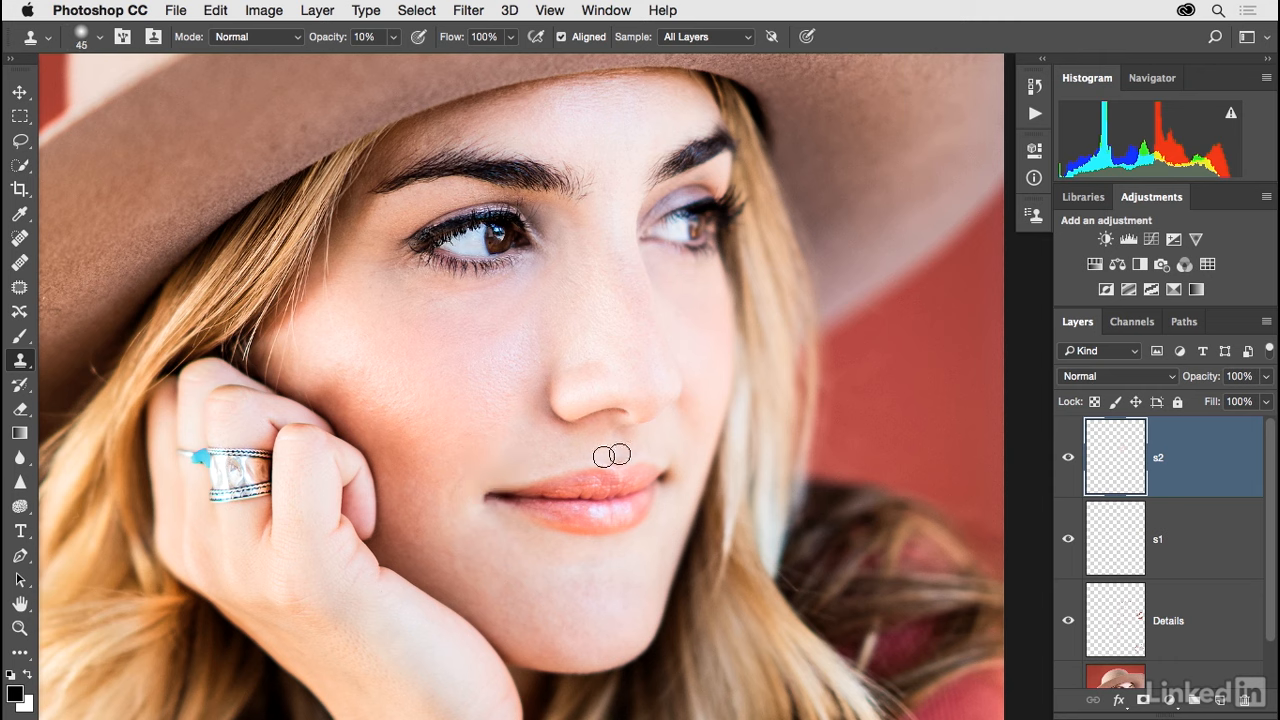
alt+click(537, 446)
drag(583, 431, 536, 407)
alt+click(512, 437)
alt+click(443, 426)
alt+click(503, 380)
Clone smoother skin along the tip and bridge of the nose, and compare by toggling layer s2.
alt+click(593, 340)
drag(598, 368, 612, 371)
alt+click(614, 325)
drag(624, 259, 638, 304)
click(1067, 458)
click(1067, 458)
click(1067, 459)
click(1067, 460)
Blend the upper cheek, inner eye corner and side of the nose bridge with 45 px clone strokes at 10% opacity.
alt+click(500, 354)
mouse_move(544, 318)
mouse_down()
mouse_move(524, 353)
mouse_move(554, 339)
mouse_move(543, 349)
mouse_move(552, 318)
mouse_up()
alt+click(577, 343)
alt+click(579, 273)
mouse_move(564, 236)
mouse_down()
mouse_move(528, 273)
mouse_move(547, 258)
mouse_up()
alt+click(594, 255)
mouse_move(574, 228)
mouse_down()
mouse_move(585, 278)
mouse_move(575, 261)
mouse_move(566, 278)
mouse_up()
Create a new layer named s3 above s2.
key(super+shift+n)
text(s3)
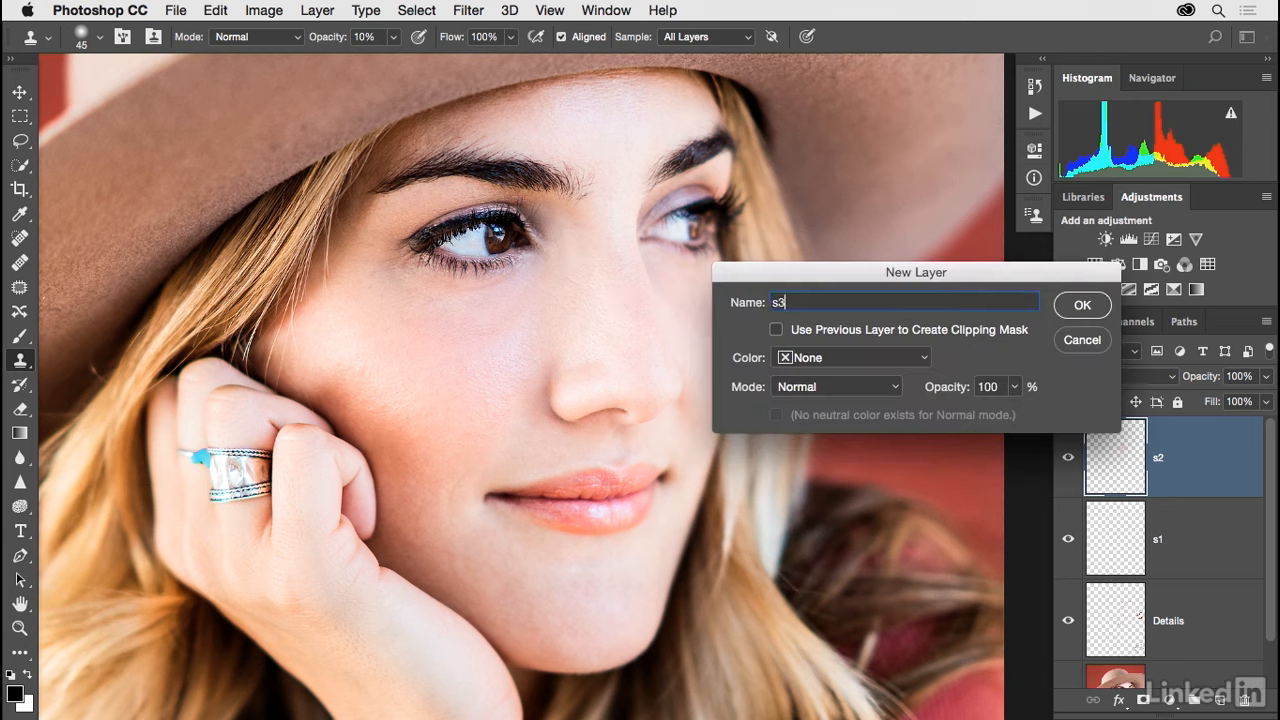
key(Return)
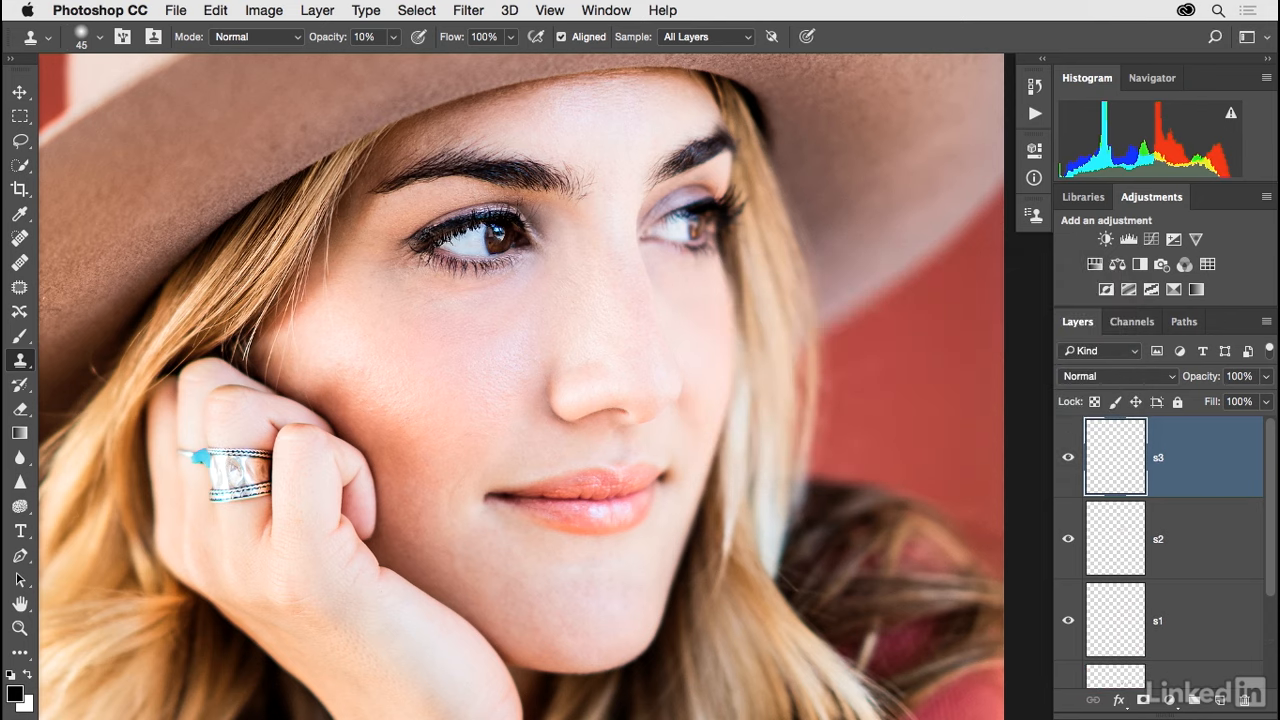
Heal the skin below the near eye's inner corner from a cheek sample, using a 60 px Healing Brush sampling all layers.
key(j)
key(shift+j)
key(shift+j)
key(shift+j)
key(shift+j)
key(shift+j)
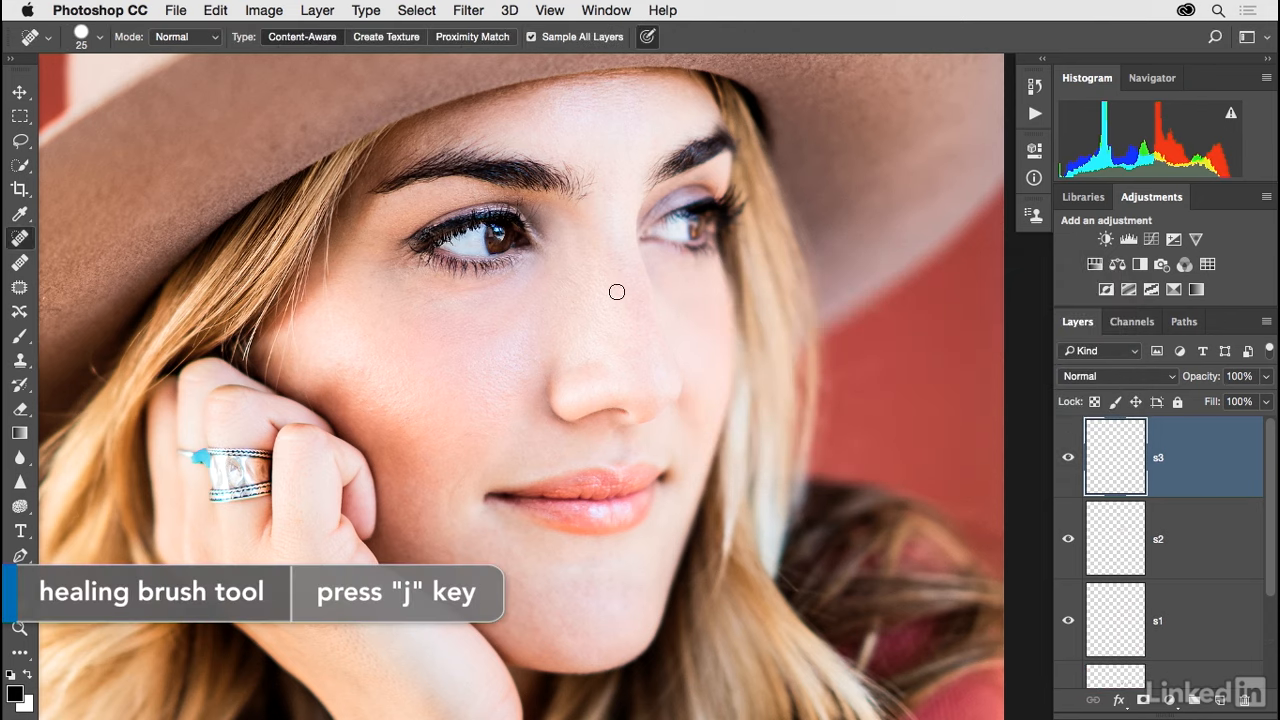
key(shift+j)
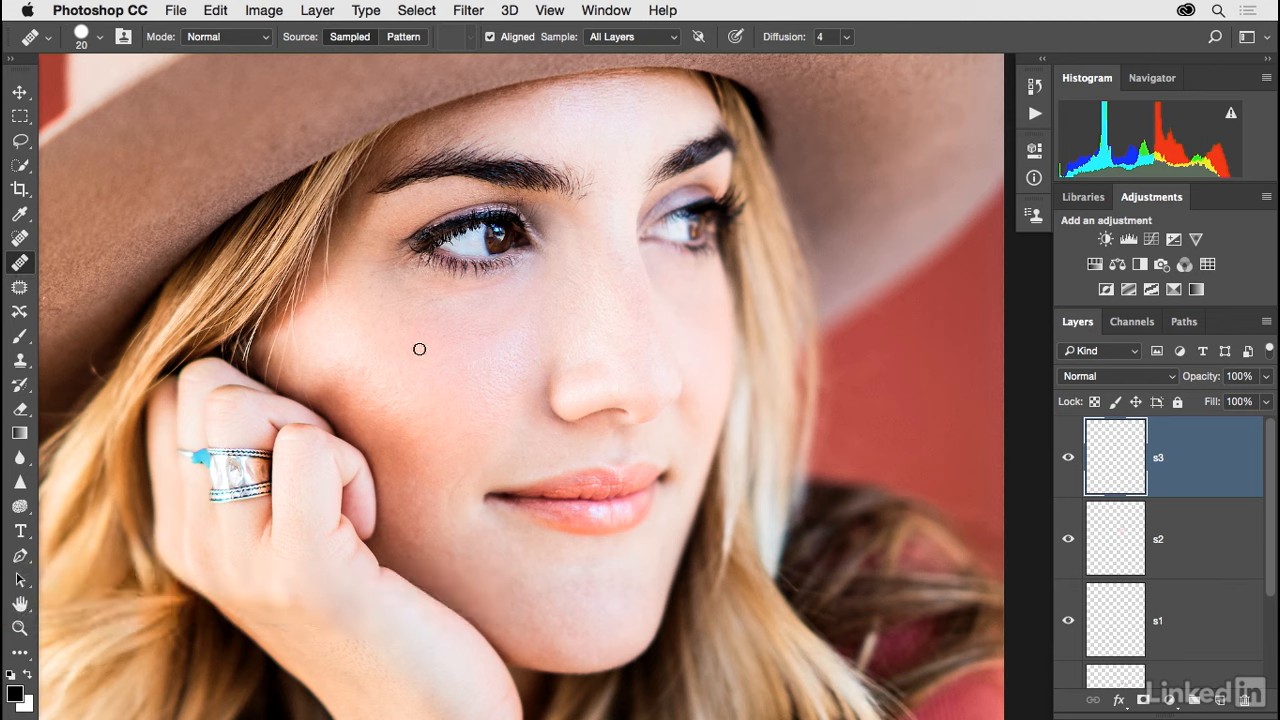
key(bracketright)
key(bracketright)
key(bracketright)
alt+click(505, 361)
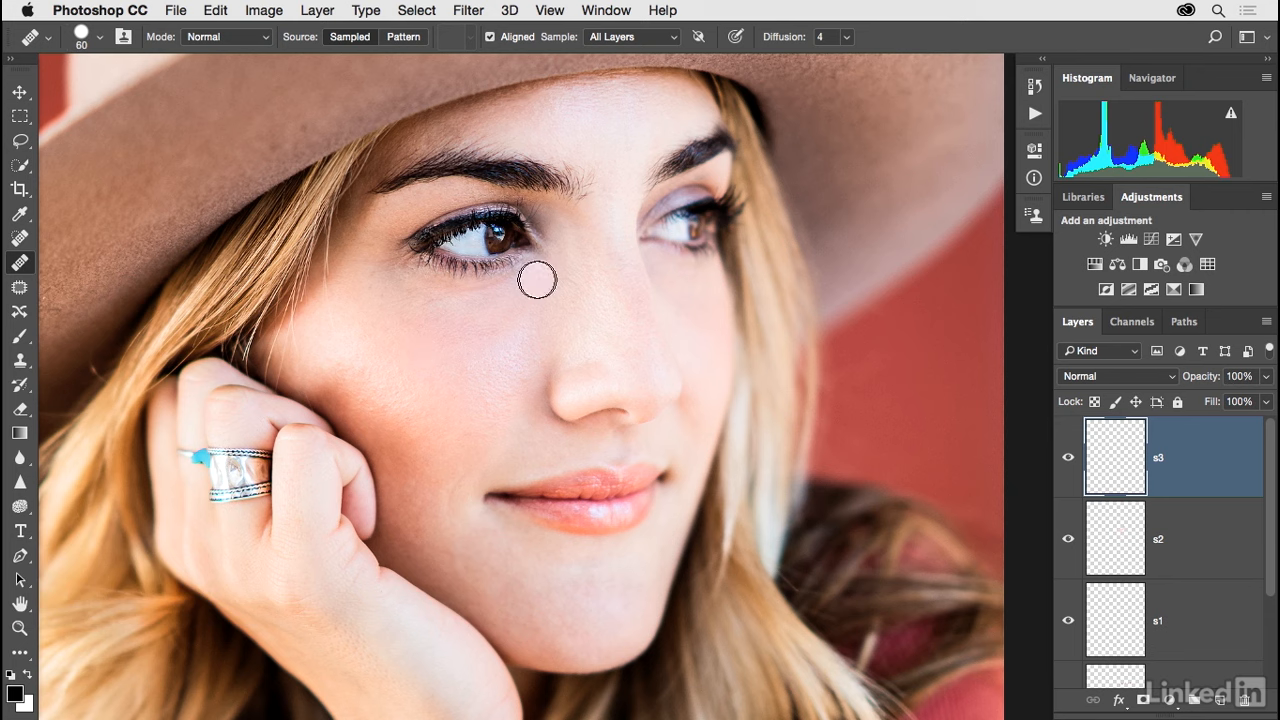
mouse_move(534, 277)
mouse_down()
mouse_move(455, 308)
mouse_move(437, 345)
mouse_move(546, 269)
mouse_up()
Heal the under-eye skin and the side of the nose bridge with several strokes sampled from the cheek and nose.
alt+click(501, 373)
alt+click(514, 355)
drag(514, 330, 508, 354)
alt+click(598, 312)
mouse_move(560, 242)
mouse_down()
mouse_move(571, 298)
mouse_move(554, 326)
mouse_up()
alt+click(486, 353)
alt+click(492, 331)
drag(565, 267, 530, 306)
alt+click(557, 290)
drag(583, 248, 573, 281)
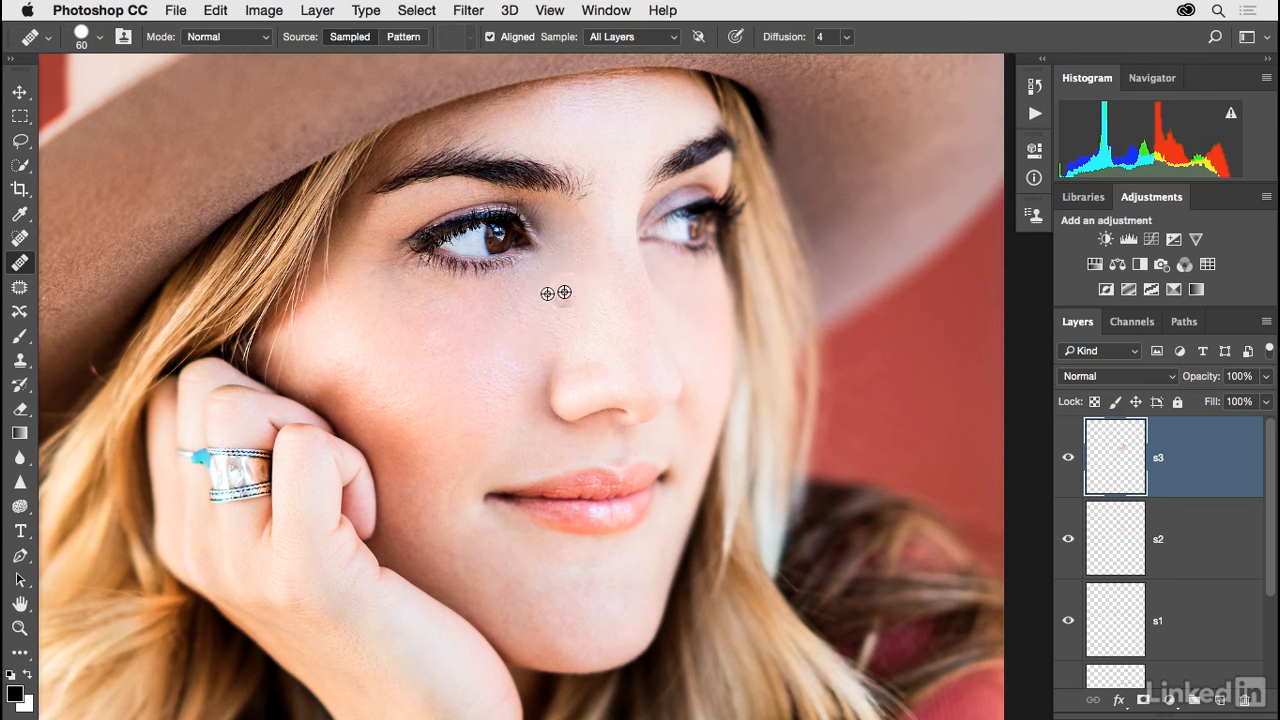
alt+click(413, 357)
drag(438, 312, 358, 324)
key(super+z)
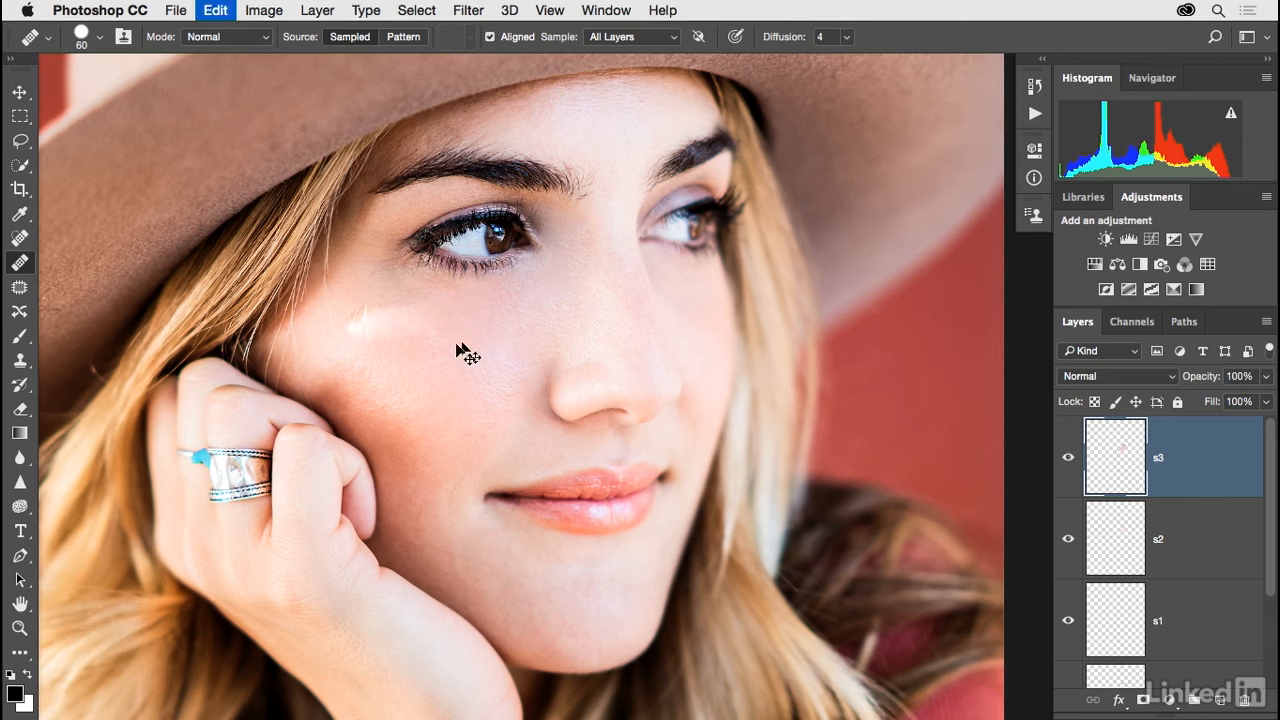
Heal the upper cheek and under-eye area from nearby cheek samples with the 60 px Healing Brush.
alt+click(420, 324)
drag(467, 307, 398, 310)
alt+click(479, 342)
mouse_move(550, 279)
mouse_down()
mouse_move(531, 303)
mouse_move(548, 280)
mouse_up()
alt+click(461, 376)
alt+click(471, 318)
click(512, 320)
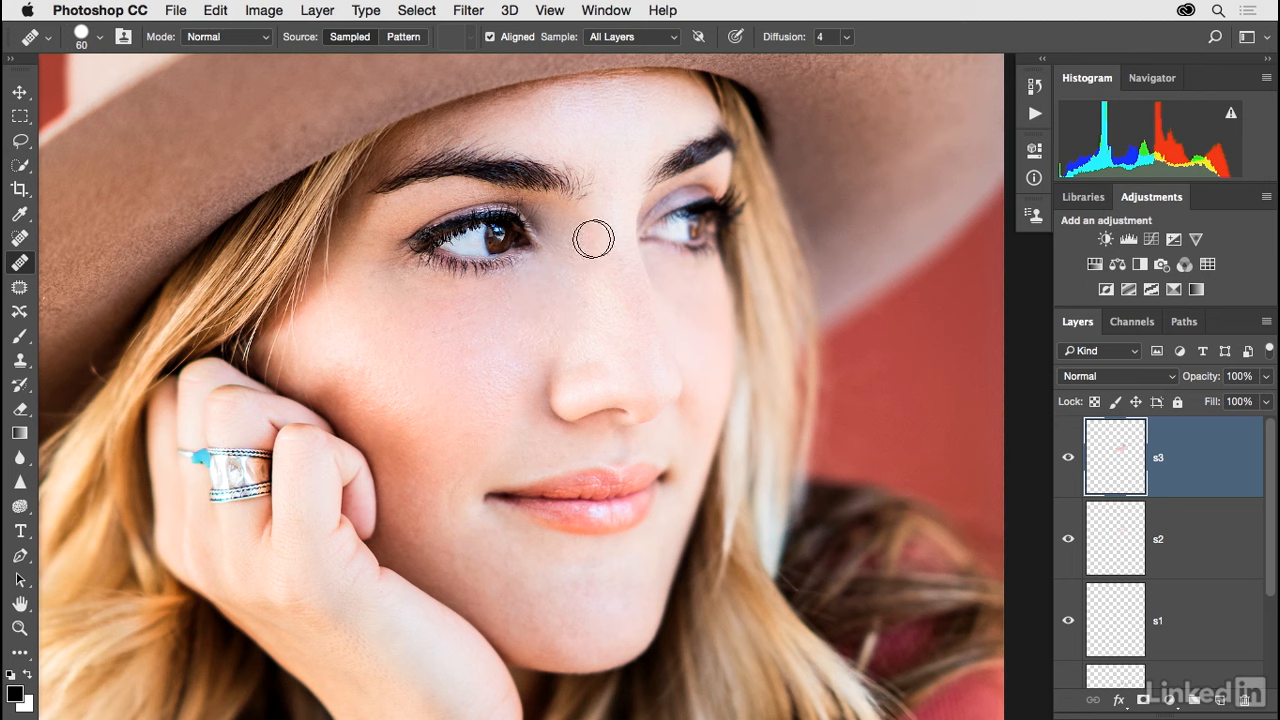
alt+click(508, 309)
mouse_move(427, 334)
mouse_down()
mouse_move(502, 314)
mouse_move(447, 339)
mouse_move(535, 336)
mouse_up()
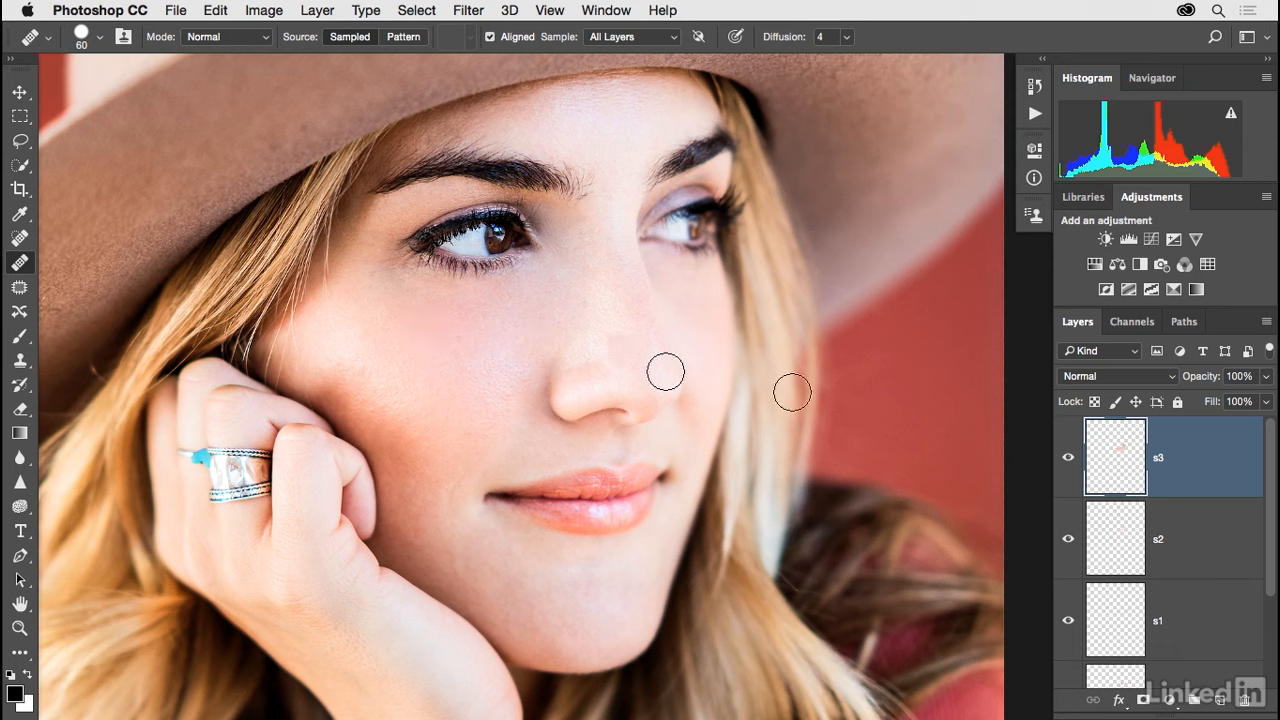
Compare the portrait with layer s3 hidden and shown, and lower the layer's opacity to 73%.
click(1069, 459)
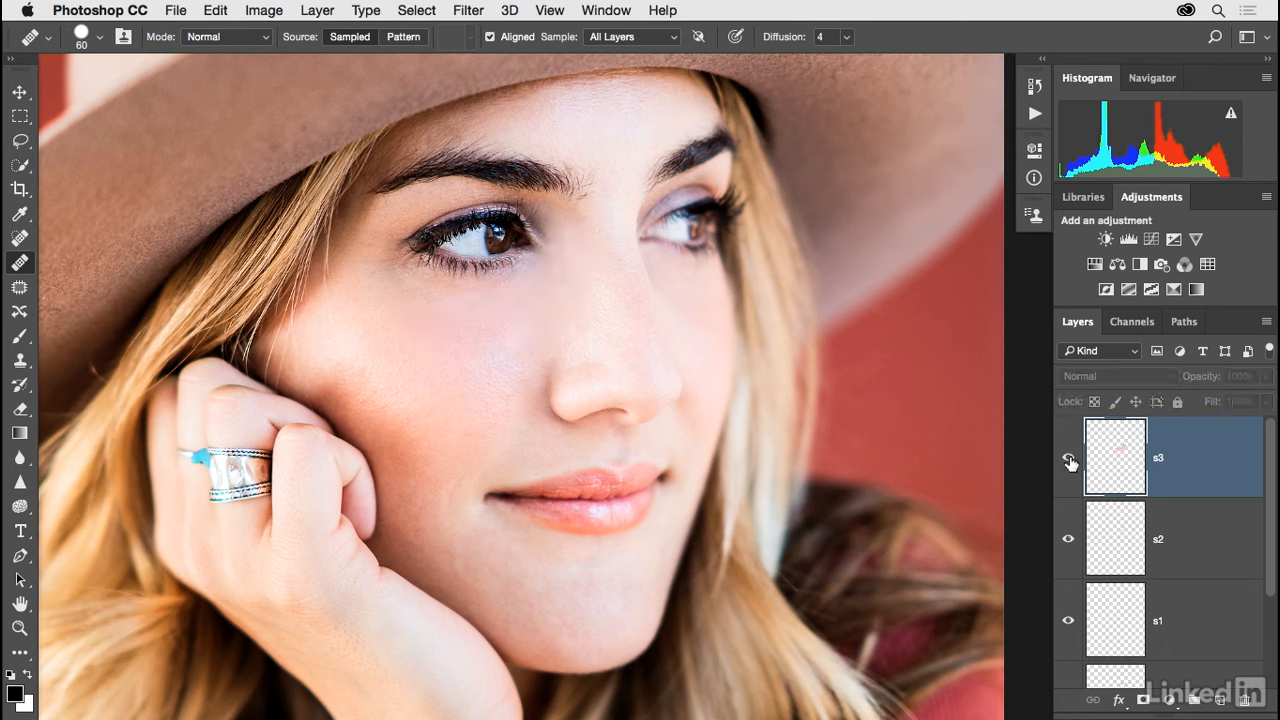
click(1069, 459)
click(1069, 459)
click(1069, 459)
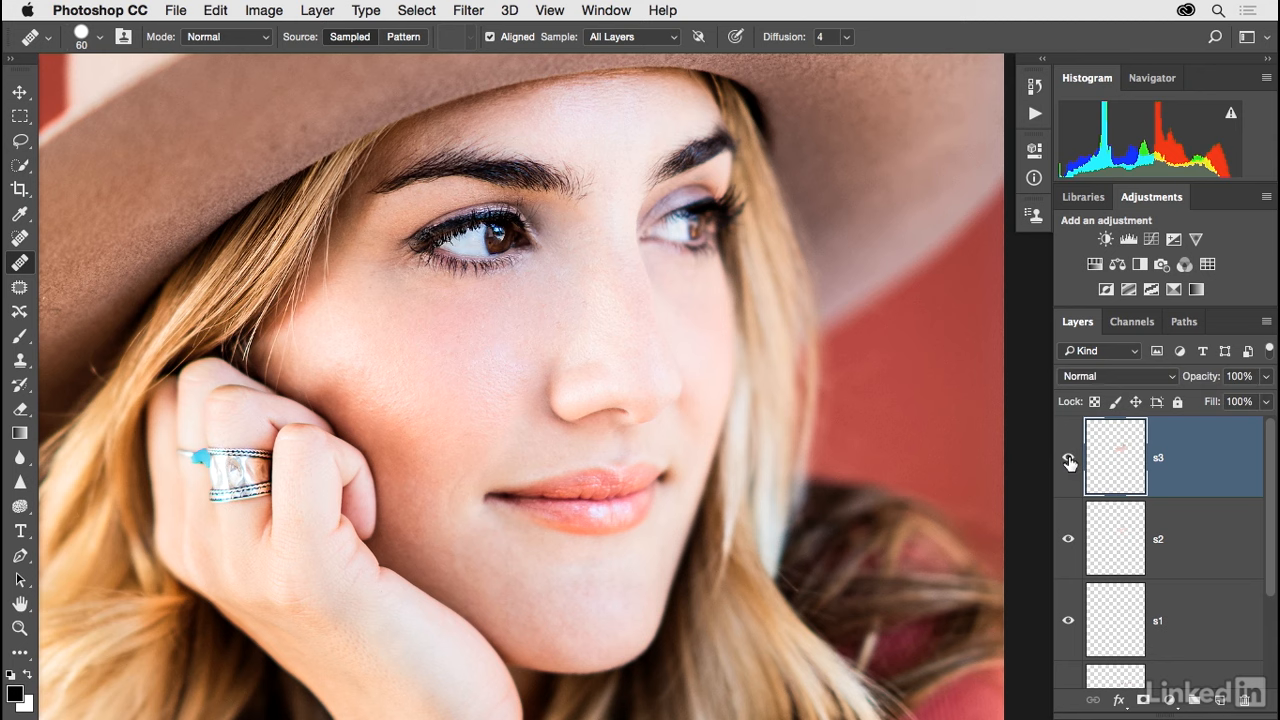
click(1265, 401)
drag(1262, 401, 1223, 403)
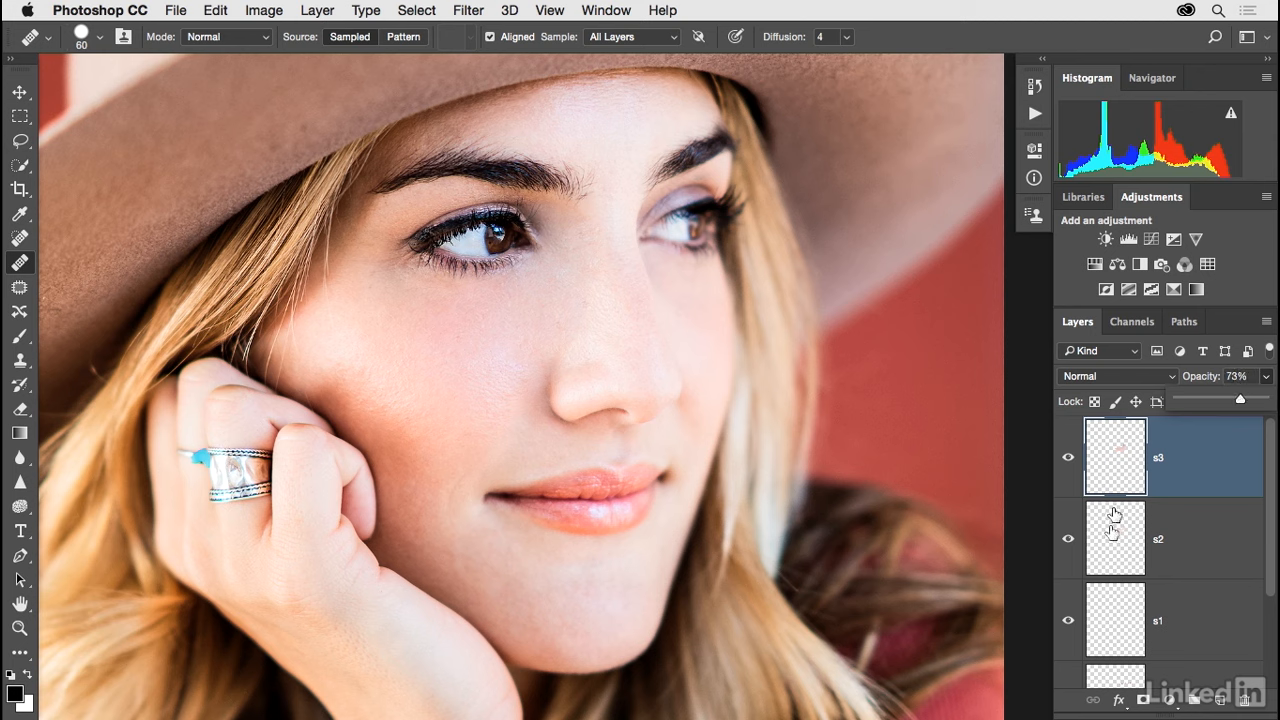
Compare the portrait with layer s2 hidden and shown, leave its opacity at 100%, and reselect layer s3.
click(1072, 542)
click(1072, 542)
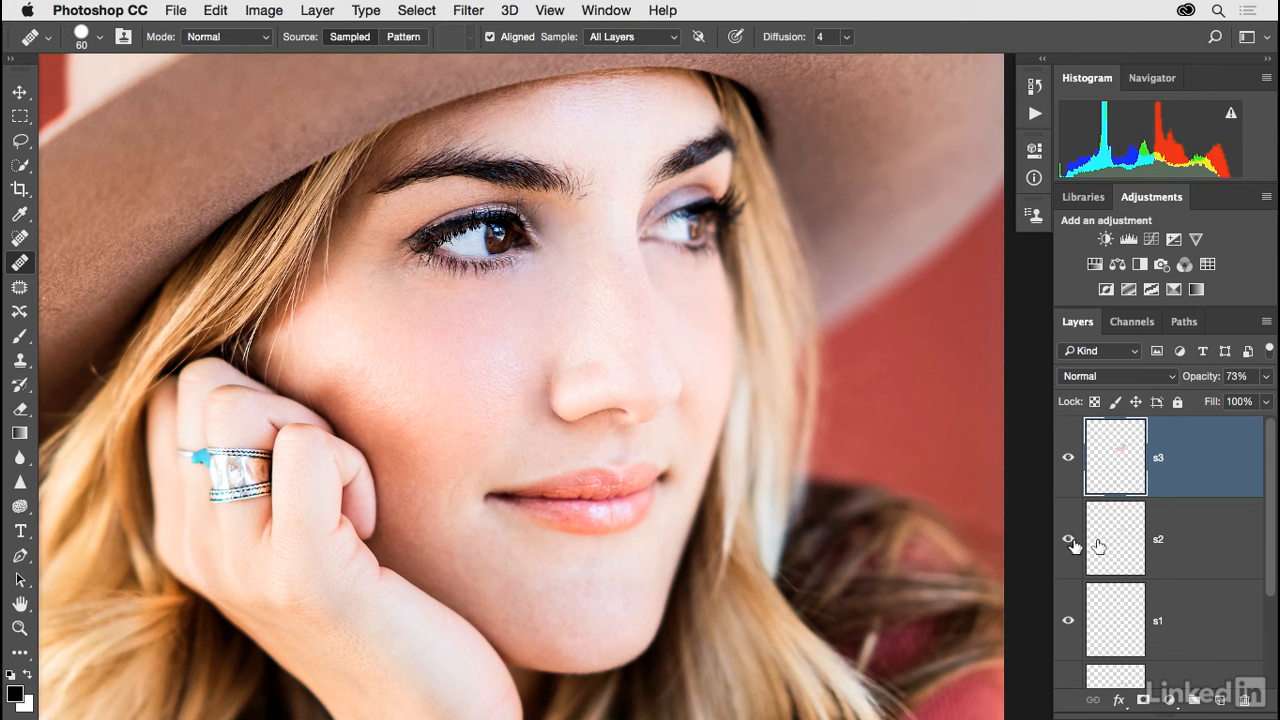
click(1105, 541)
click(1264, 379)
mouse_move(1266, 400)
mouse_down()
mouse_move(1238, 404)
mouse_move(1270, 404)
mouse_up()
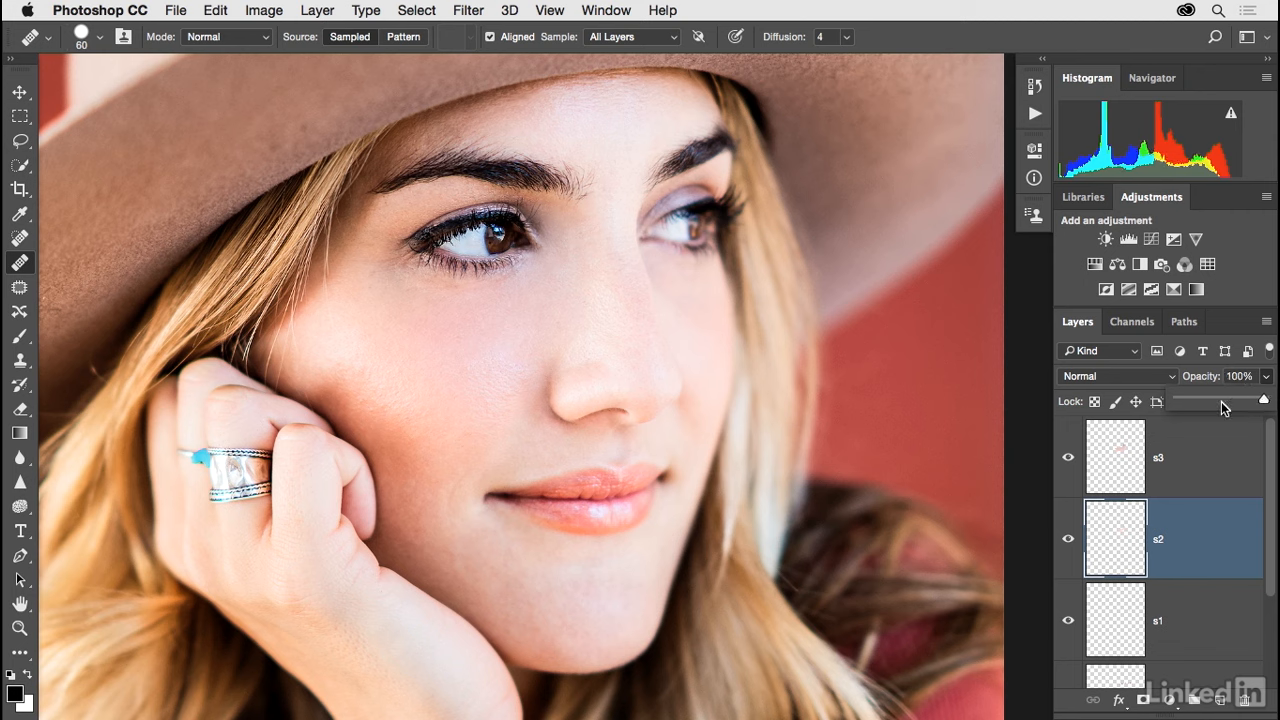
click(1200, 468)
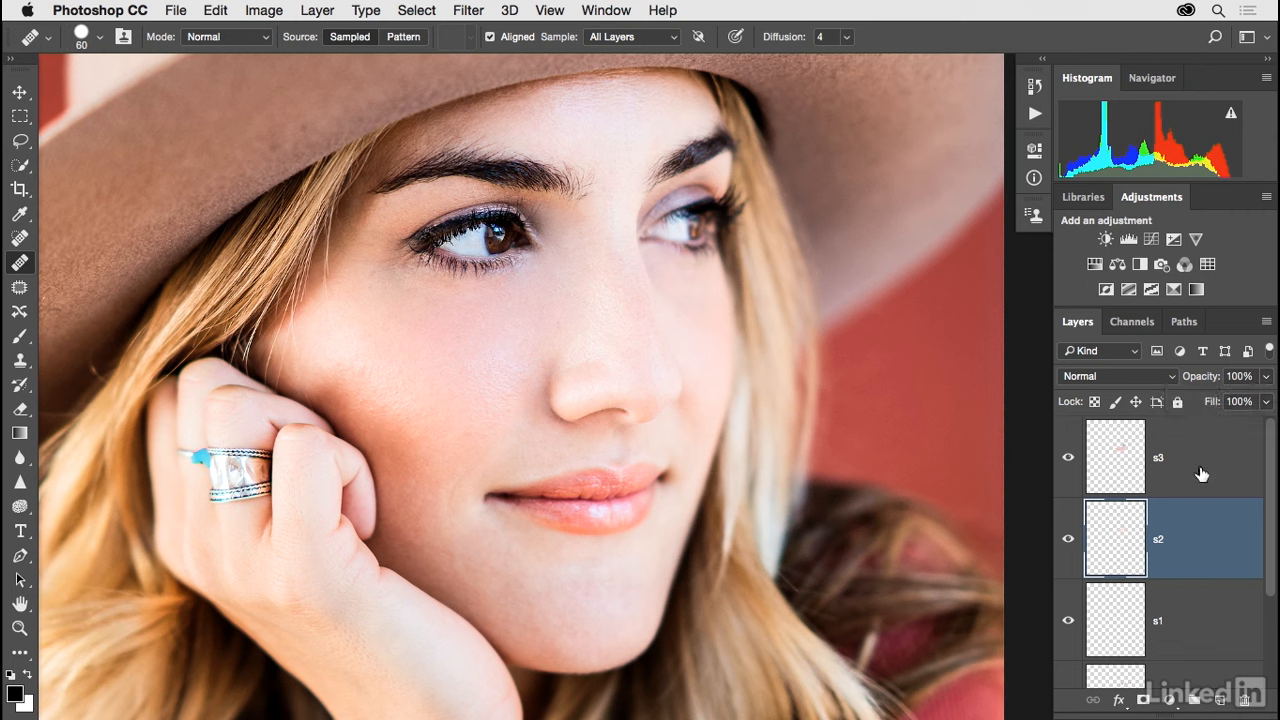
click(1201, 473)
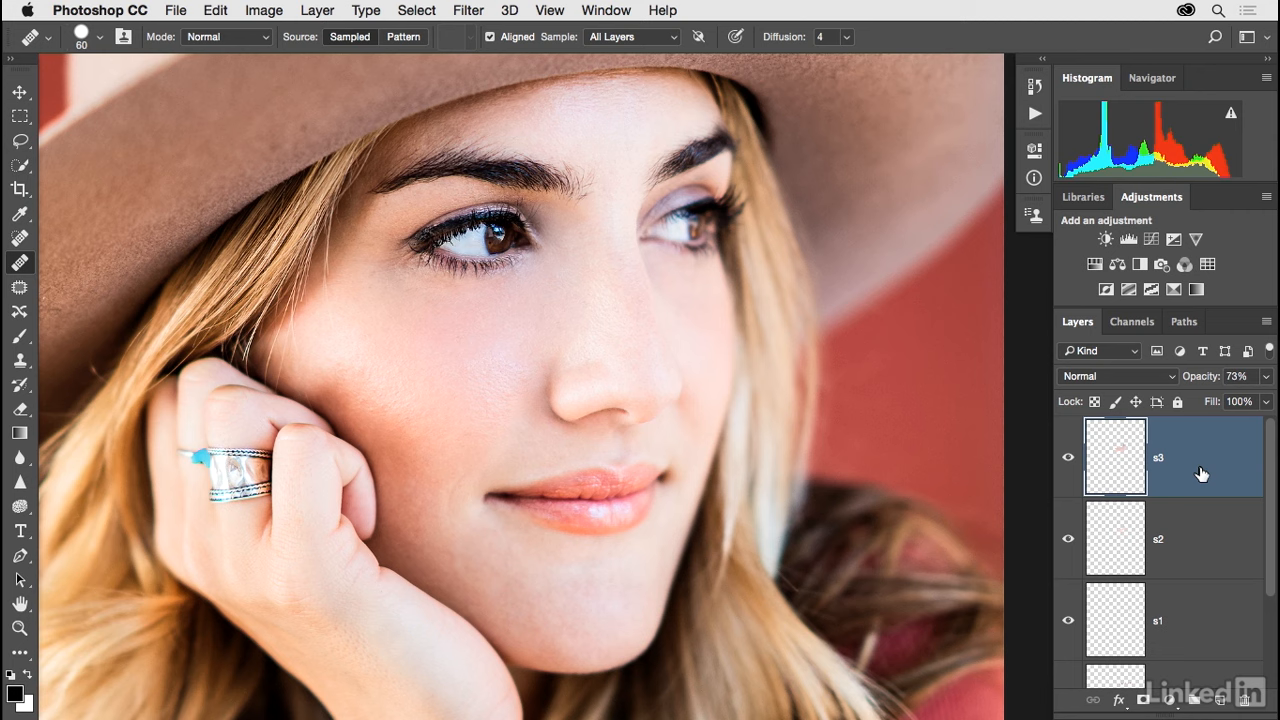
Group layers s3, s2, s1 and Details, and name the group Retouching.
double_click(1146, 196)
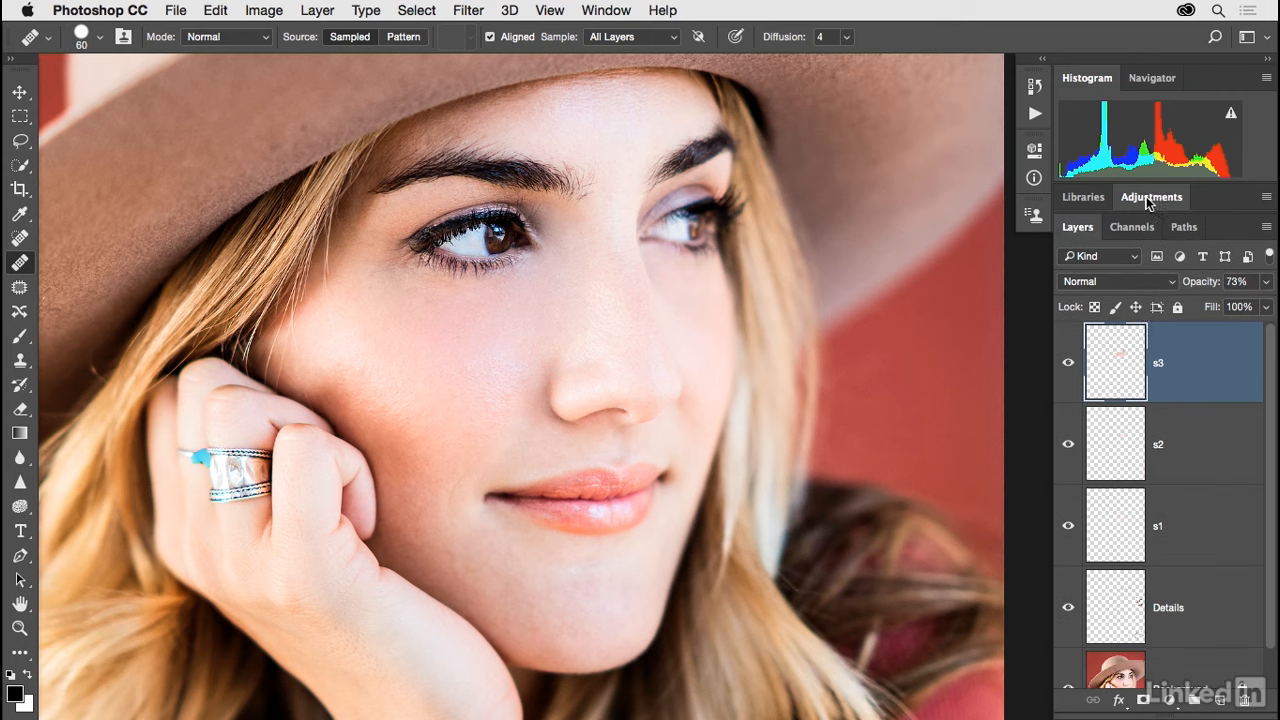
double_click(1098, 78)
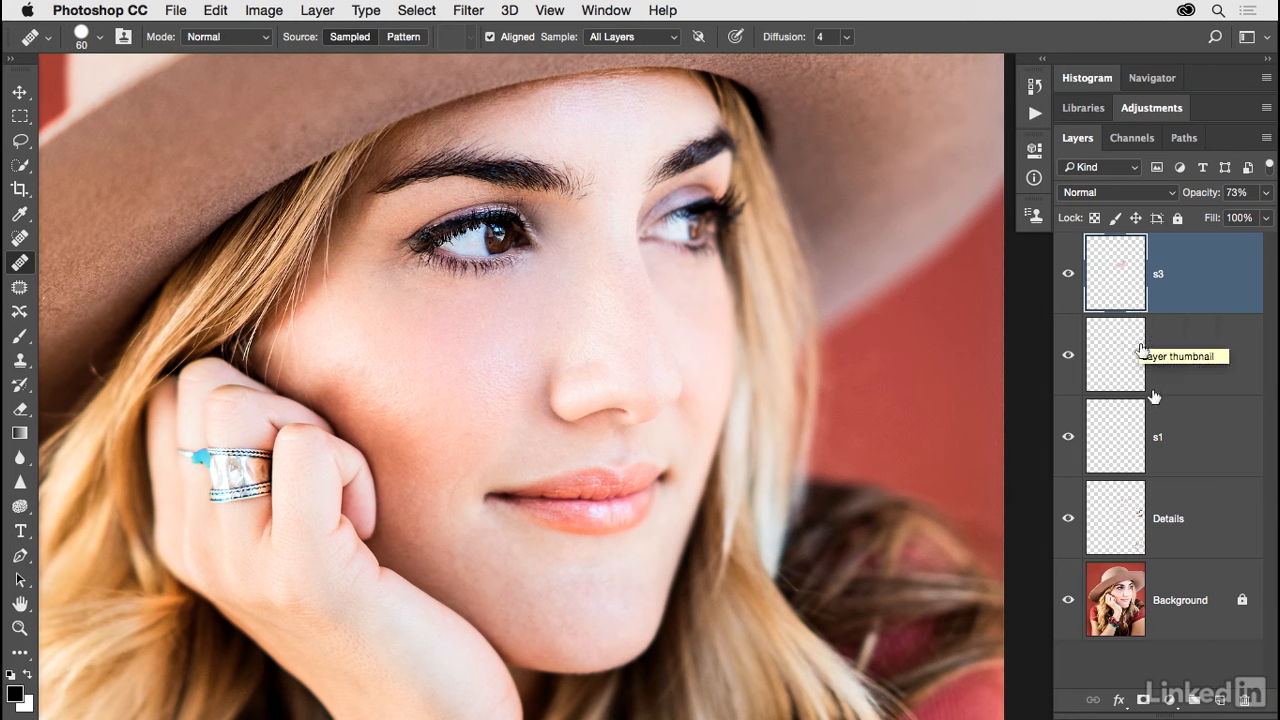
shift+click(1172, 497)
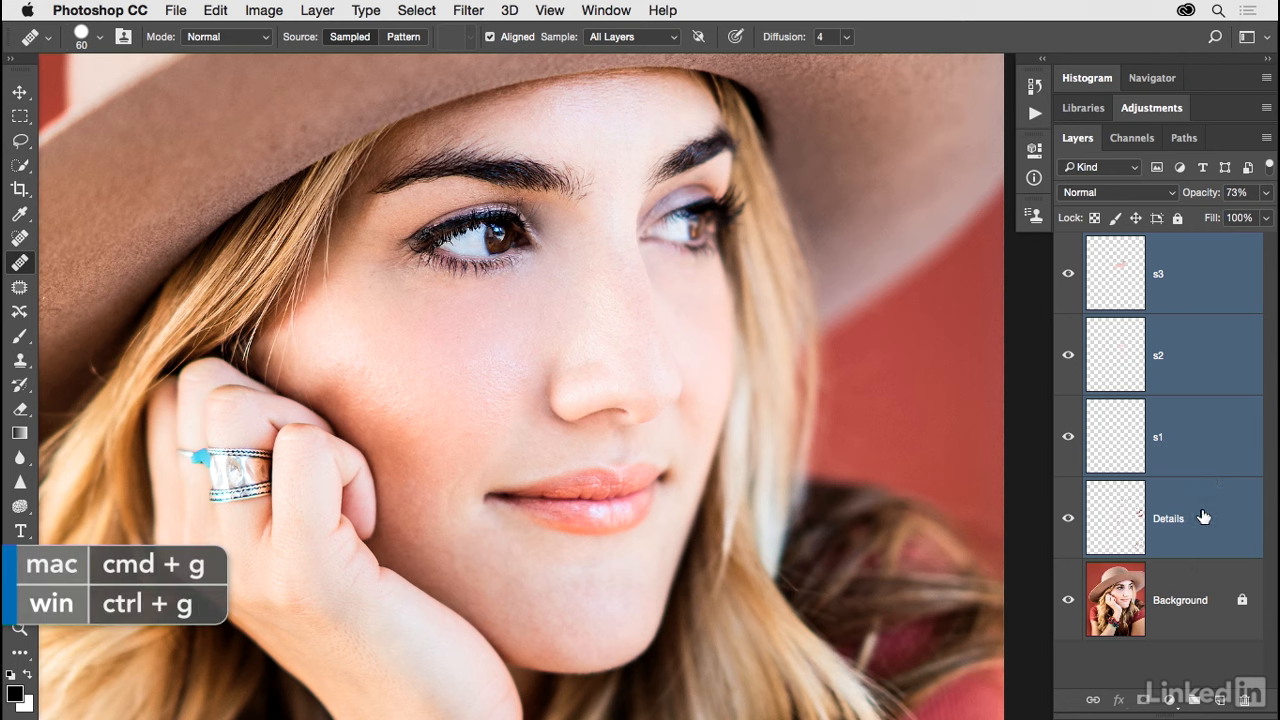
key(super+g)
double_click(1144, 244)
text(Retouching)
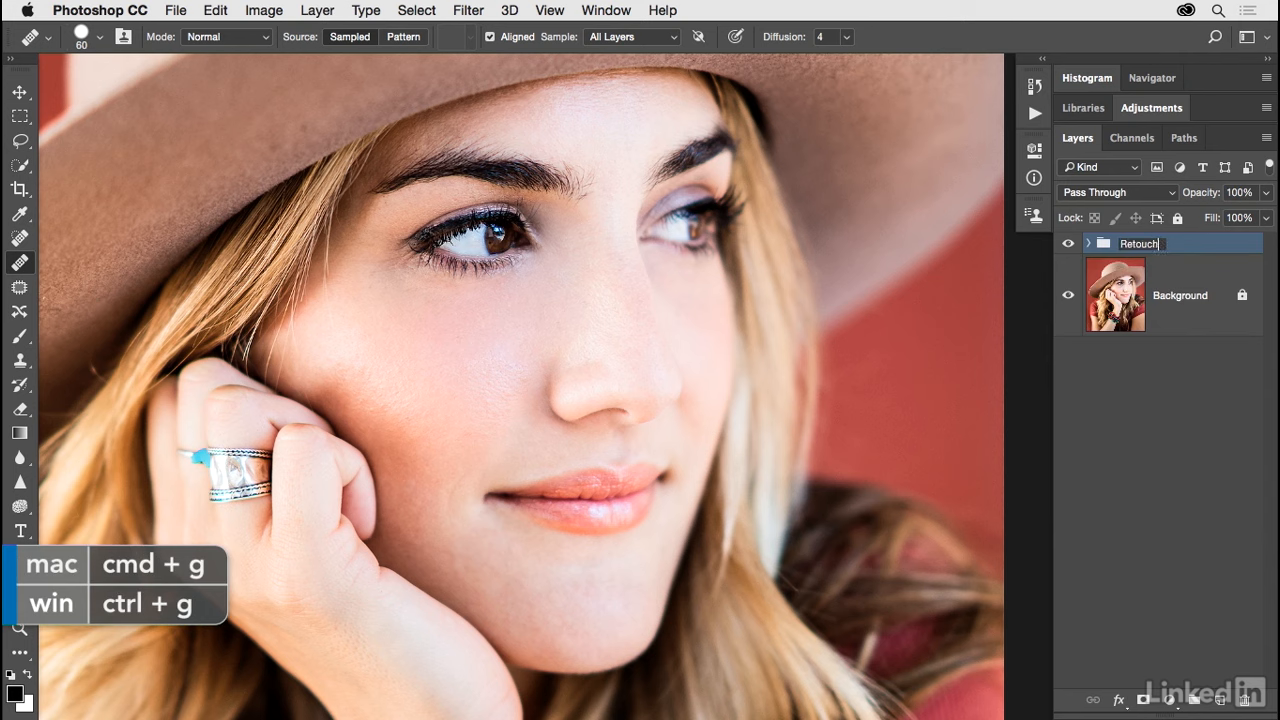
key(Return)
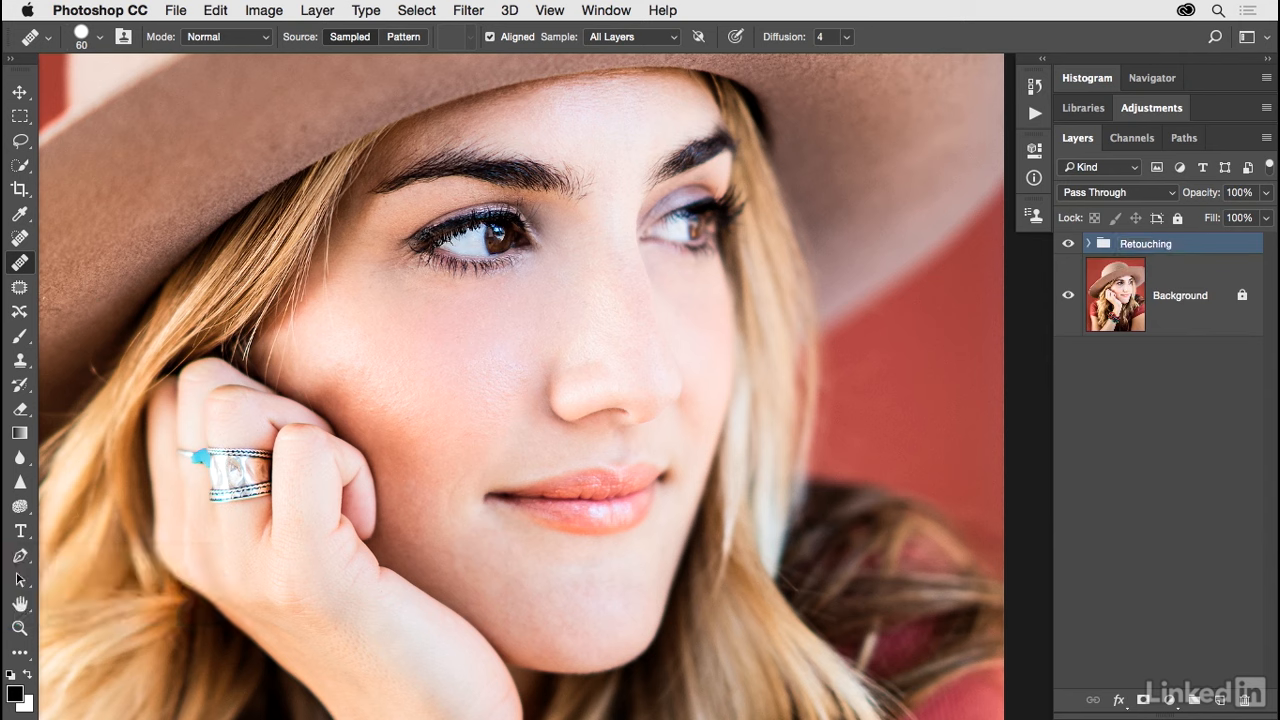
Switch to the Move tool while comparing the face with the Retouching group hidden and shown.
click(1068, 245)
click(1068, 245)
click(1068, 245)
click(1068, 245)
click(1068, 245)
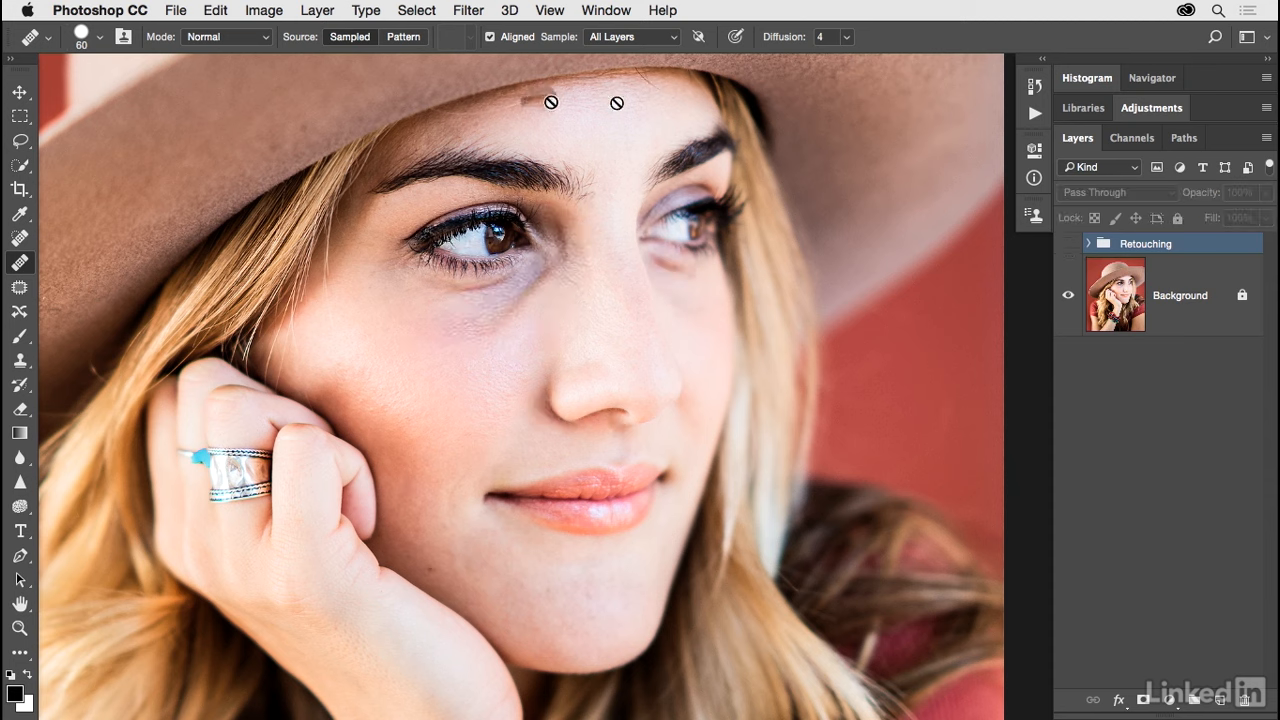
key(v)
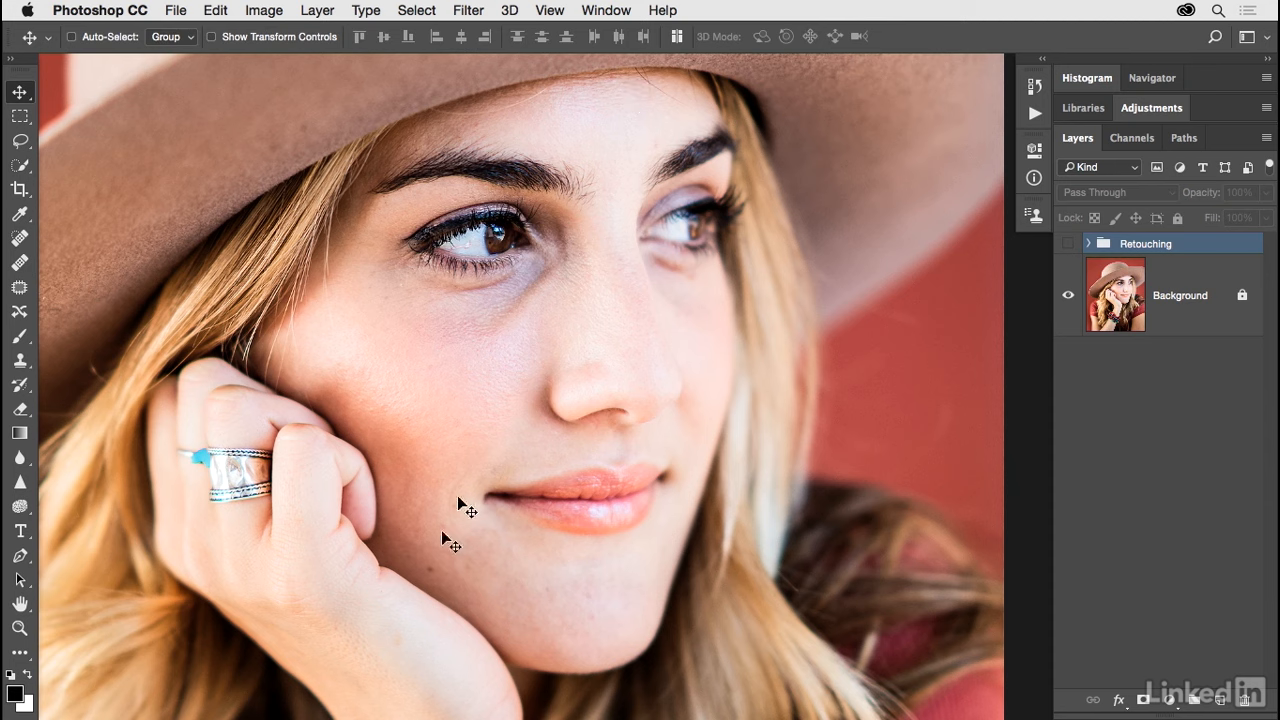
click(1068, 245)
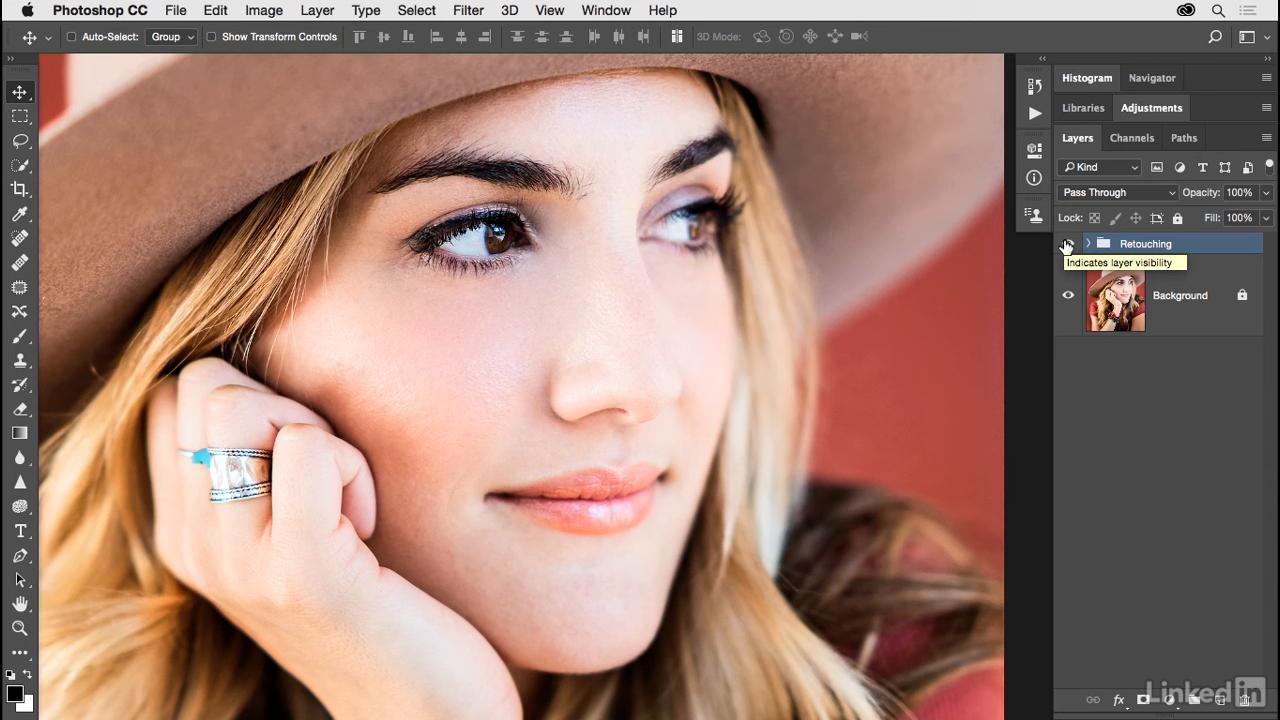
click(1068, 245)
click(1068, 245)
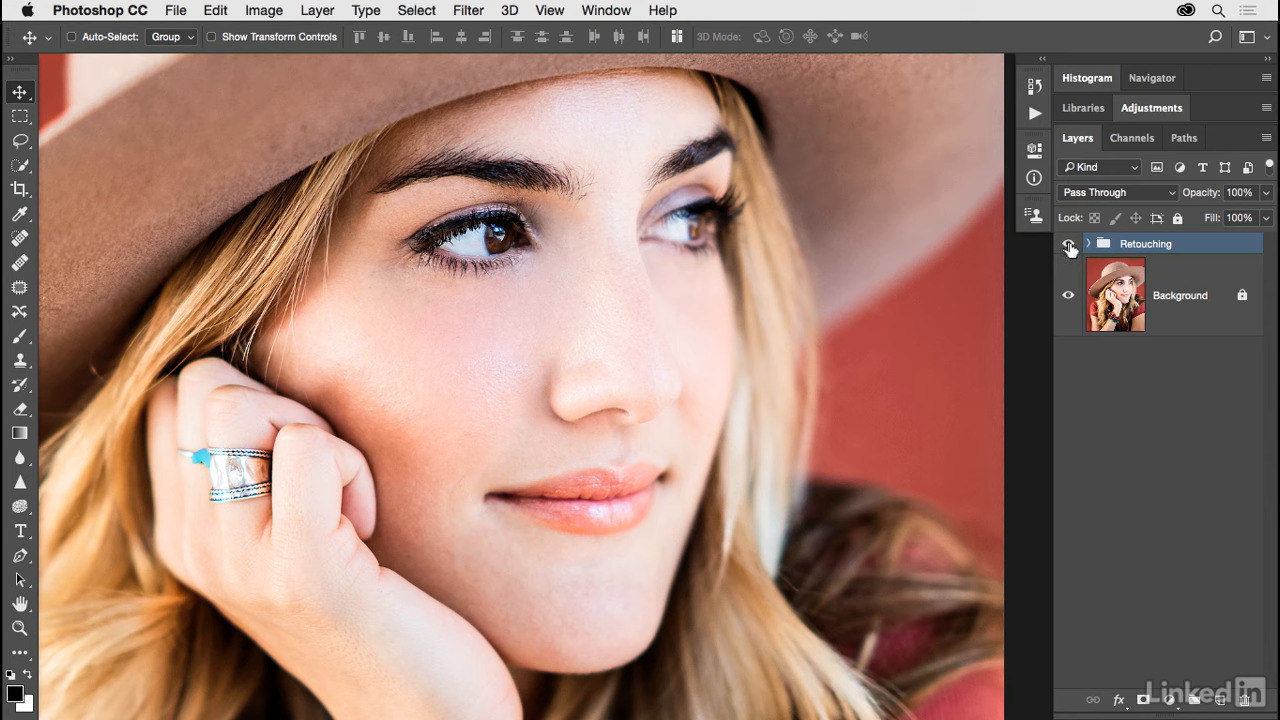
Expand the Retouching group and check the individual effects of layers s2 and s3 by toggling their visibility.
click(1089, 245)
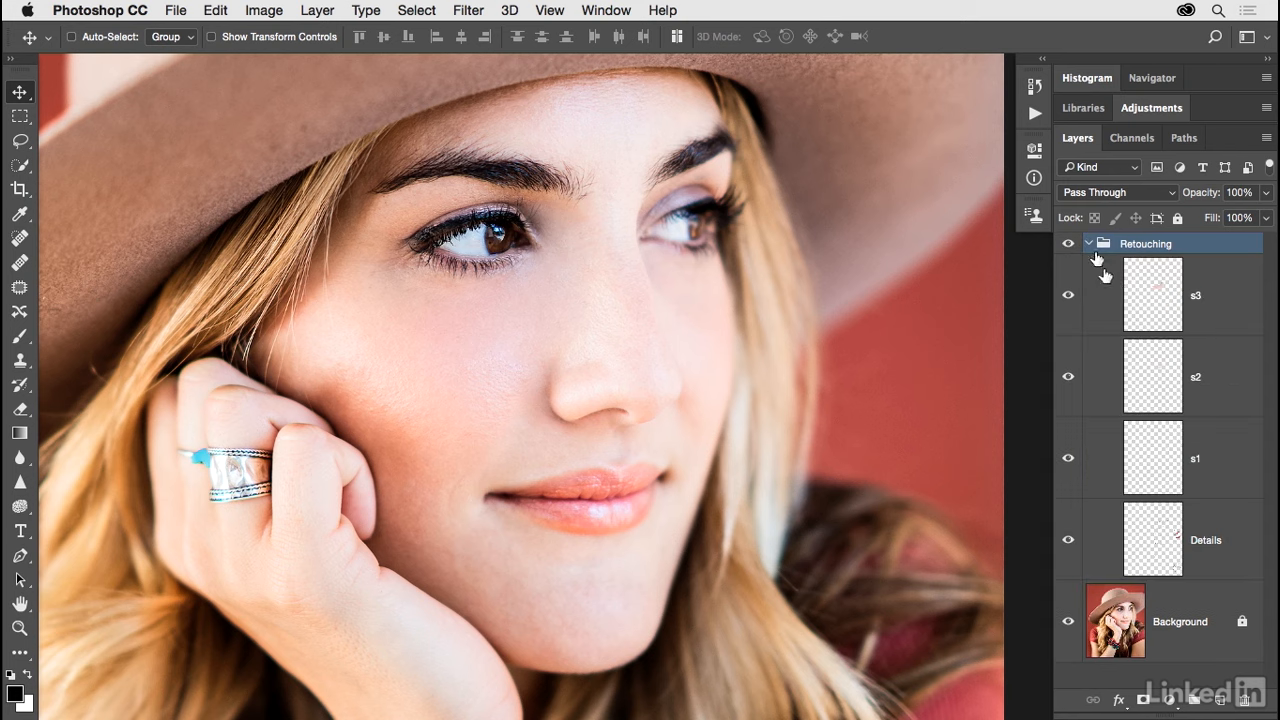
click(1141, 316)
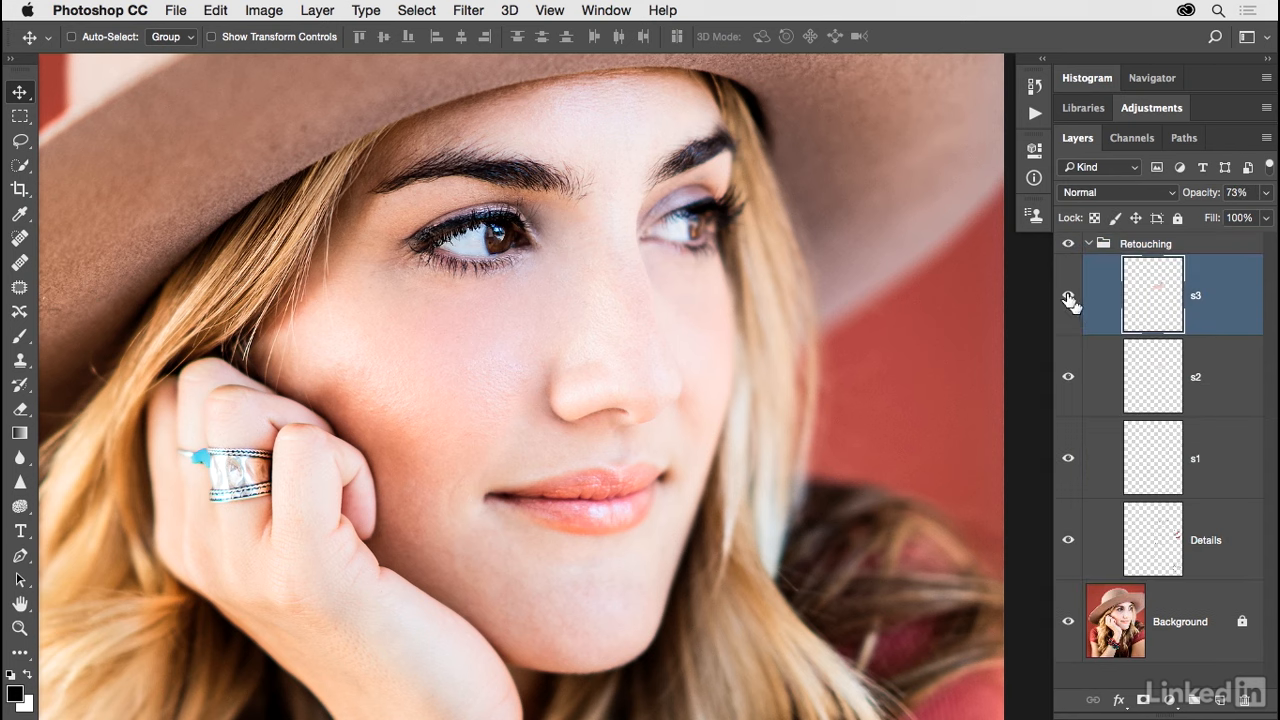
click(1068, 379)
click(1068, 379)
click(1068, 295)
click(1068, 380)
click(1068, 380)
click(1068, 295)
click(1088, 247)
Collapse the Retouching group and compare the wider portrait with the group hidden and shown.
key(super+minus)
mouse_move(857, 426)
mouse_down()
mouse_move(892, 374)
mouse_move(931, 370)
mouse_move(920, 366)
mouse_up()
click(1088, 245)
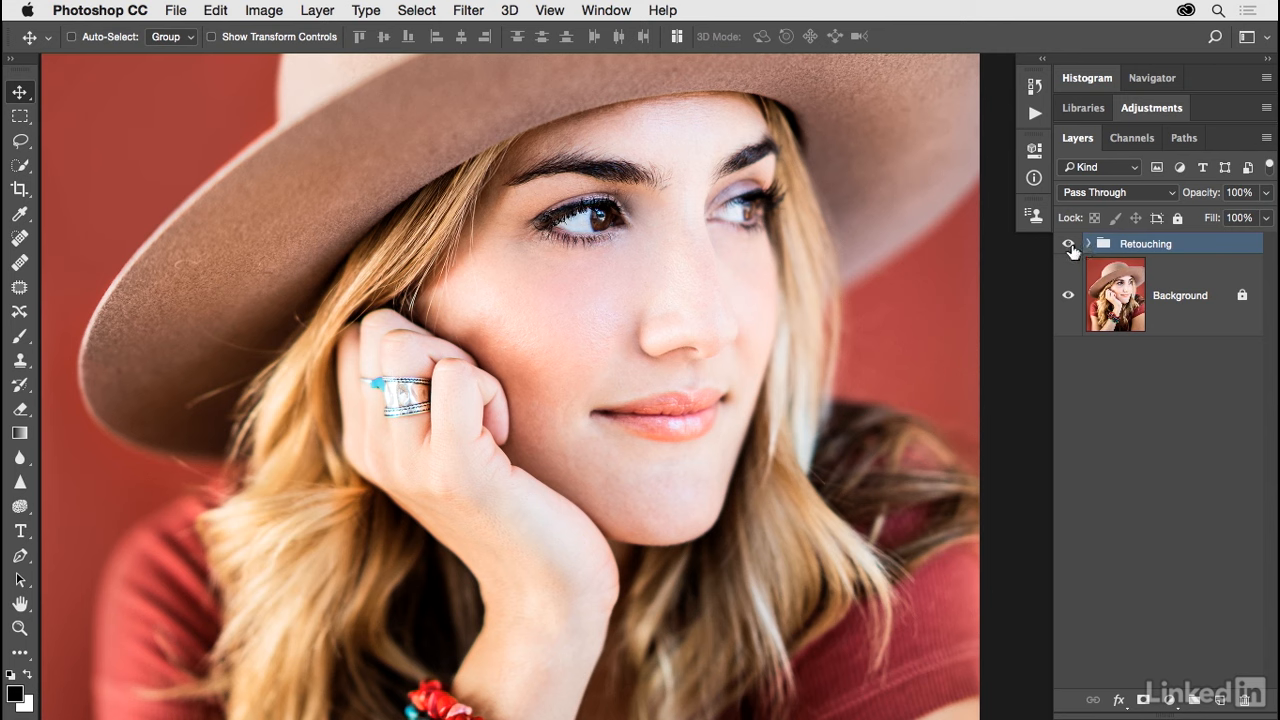
click(1068, 246)
click(1068, 246)
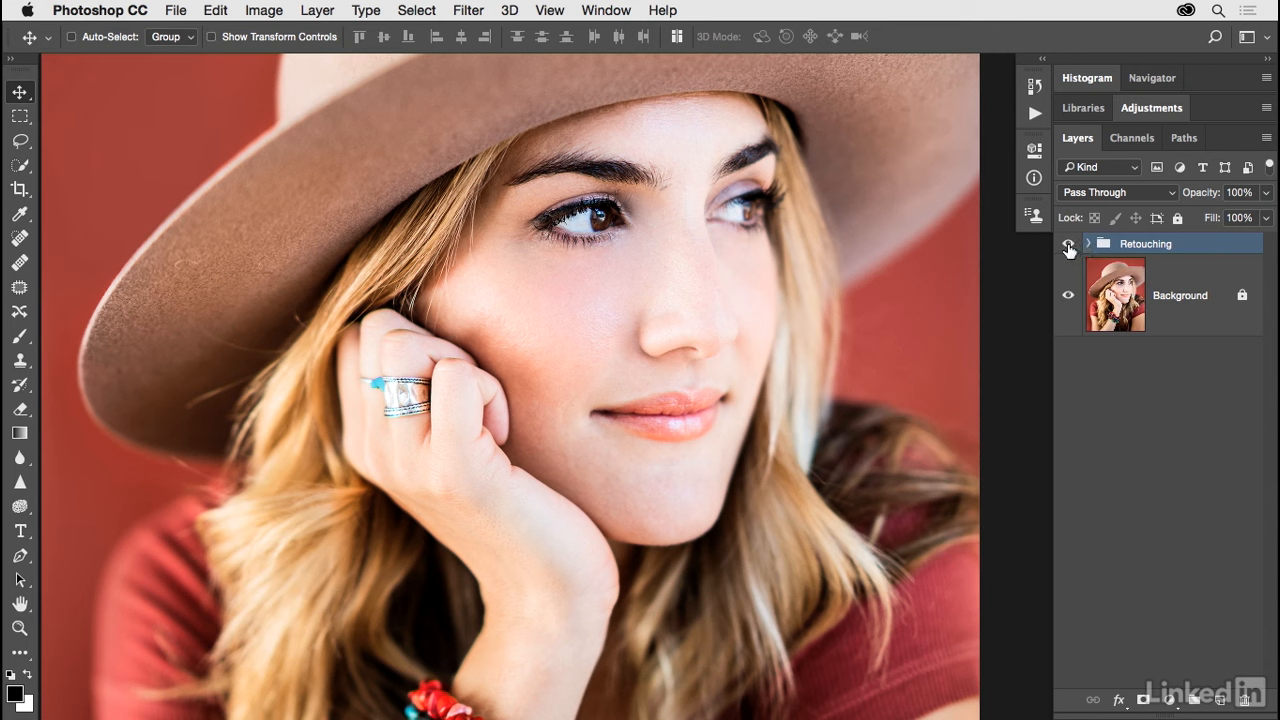